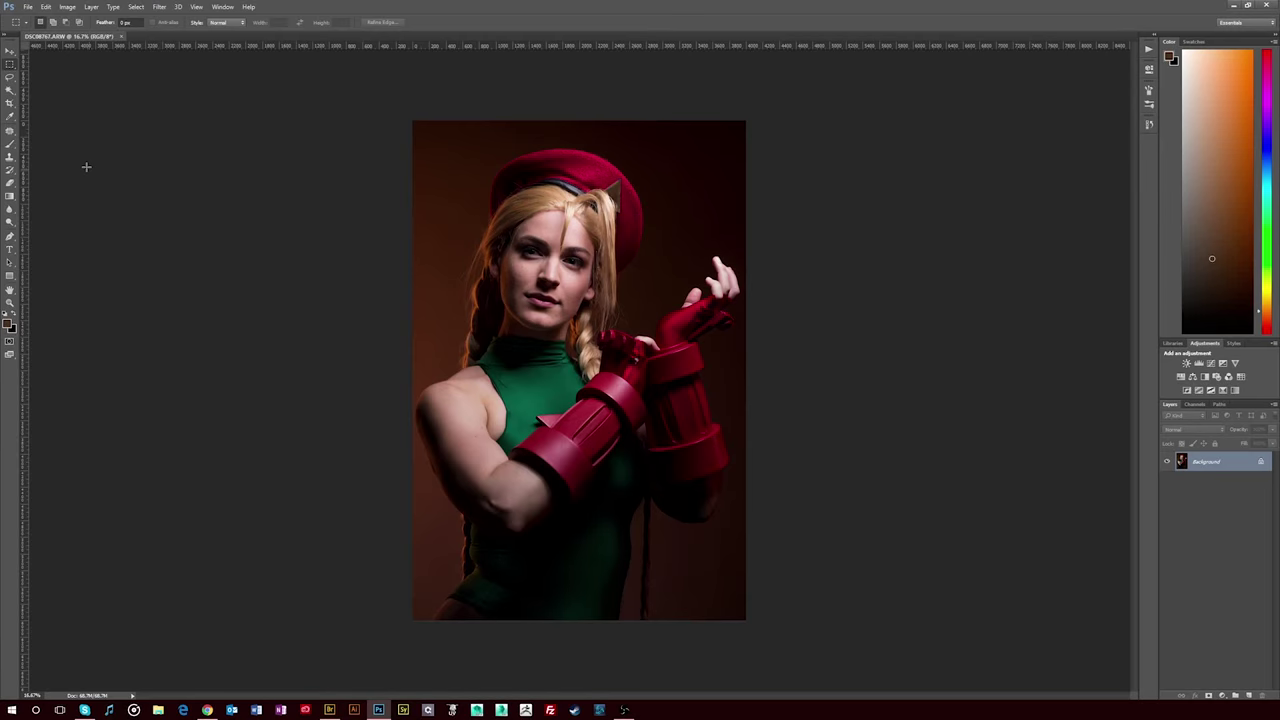
Clone out the stray light hair on the braid using a smaller Clone Stamp brush
key("j")
scroll(693, 323, "up", 5)
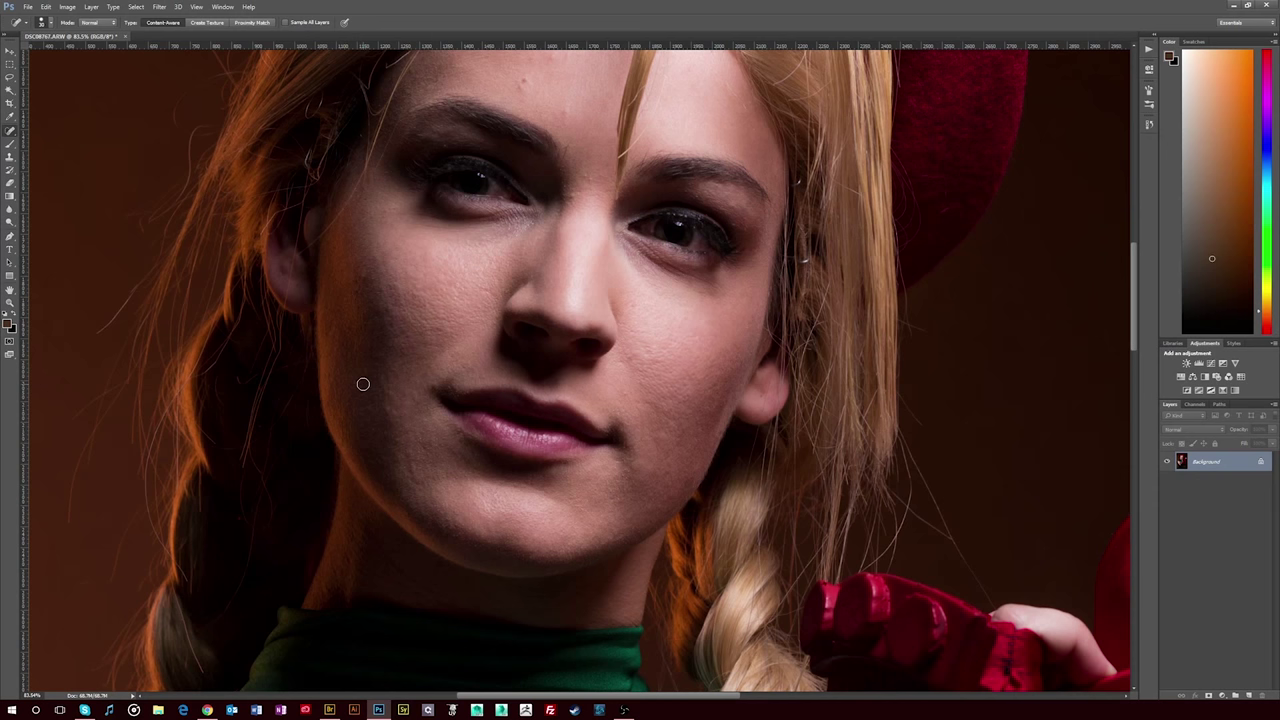
left_click_drag(409, 471, 364, 631)
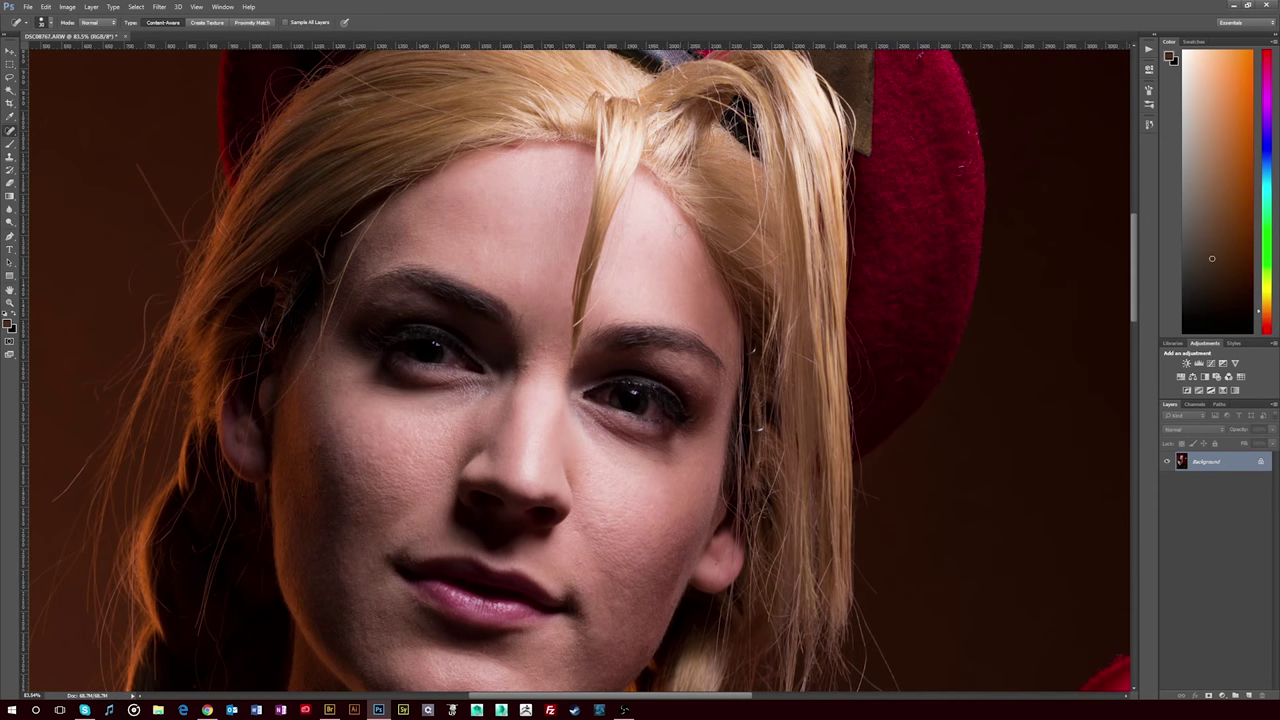
scroll(625, 308, "down", 3)
scroll(628, 257, "up", 2)
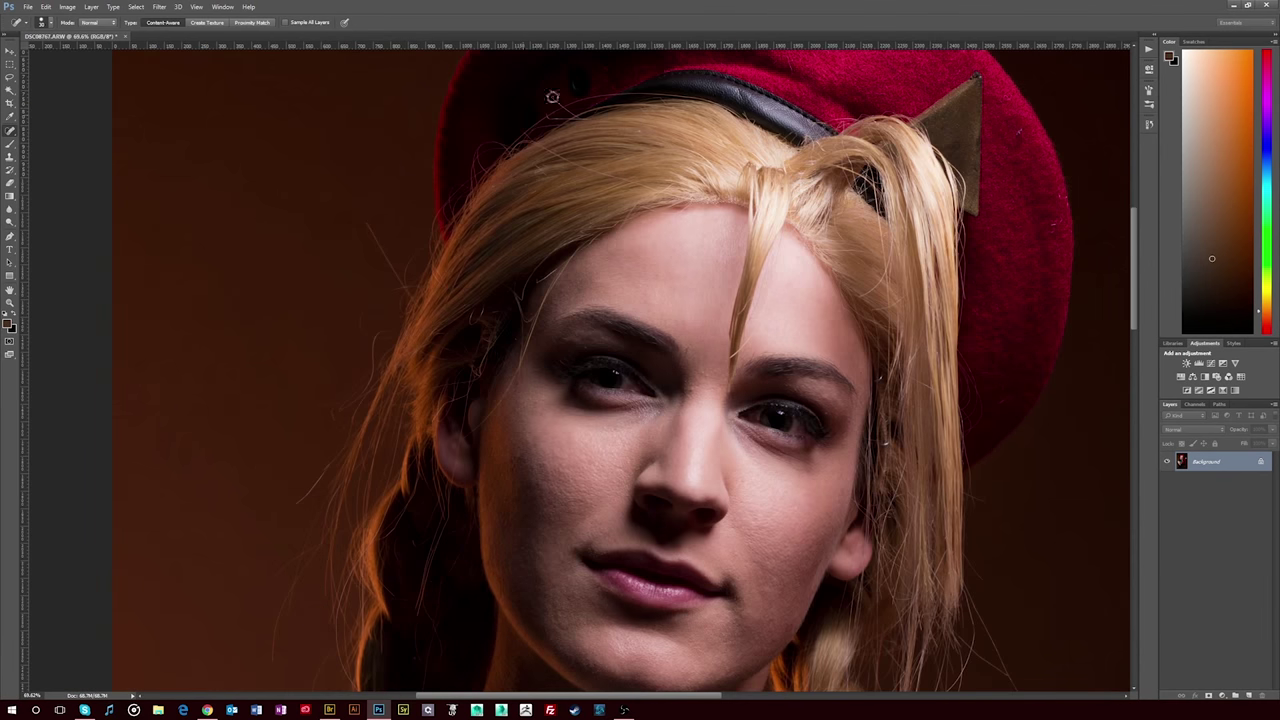
key("s")
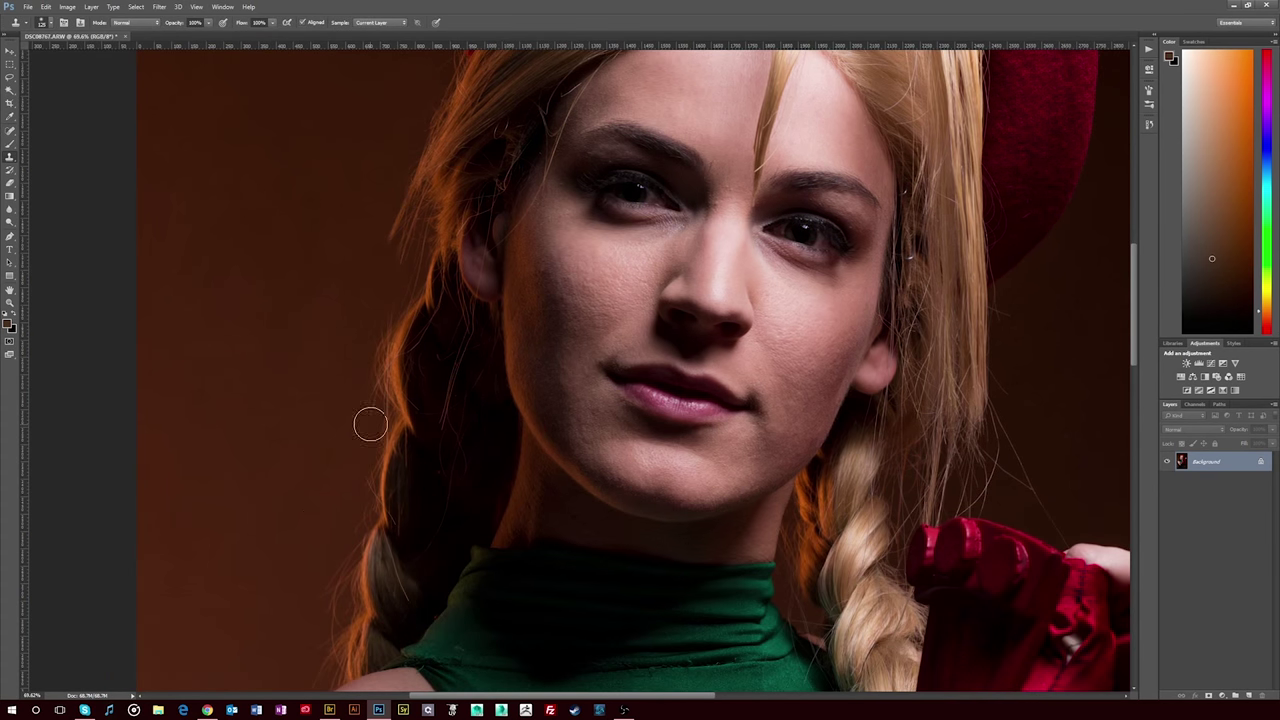
key("bracketleft")
key("bracketleft")
scroll(368, 469, "down", 1, "alt")
scroll(400, 430, "up", 3)
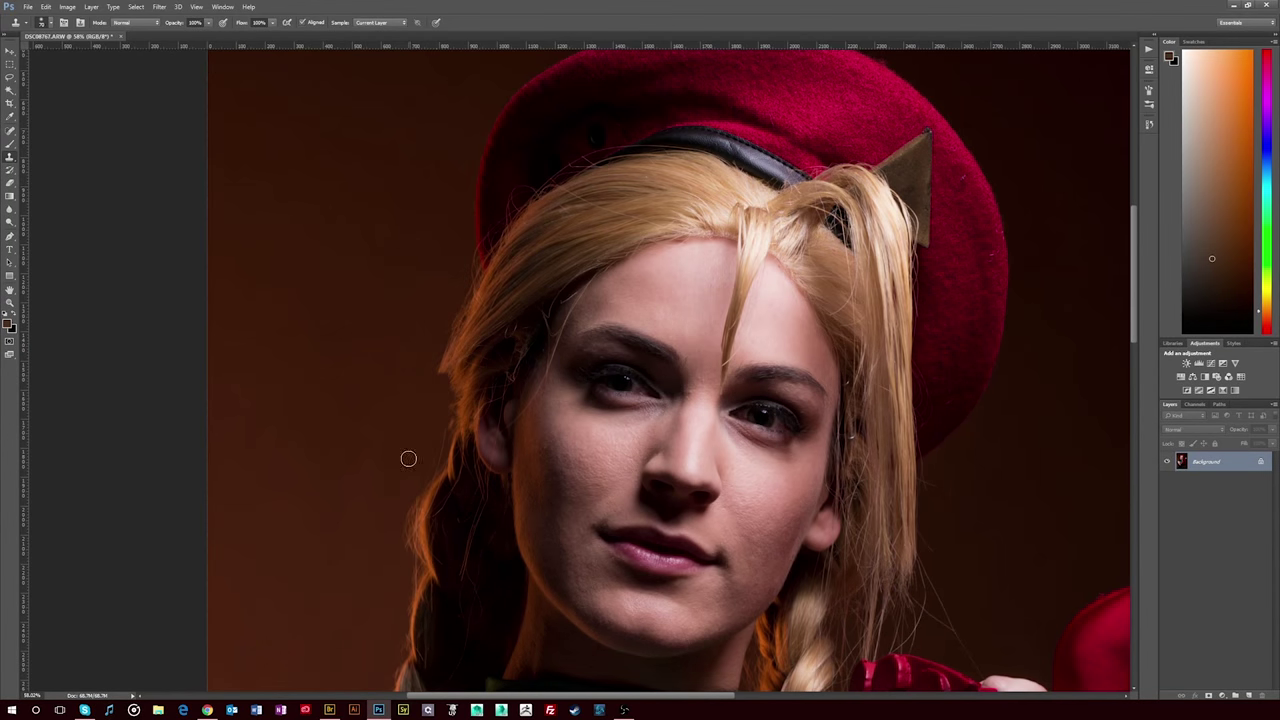
scroll(439, 446, "down", 3, "alt")
scroll(428, 408, "up", 2, "alt")
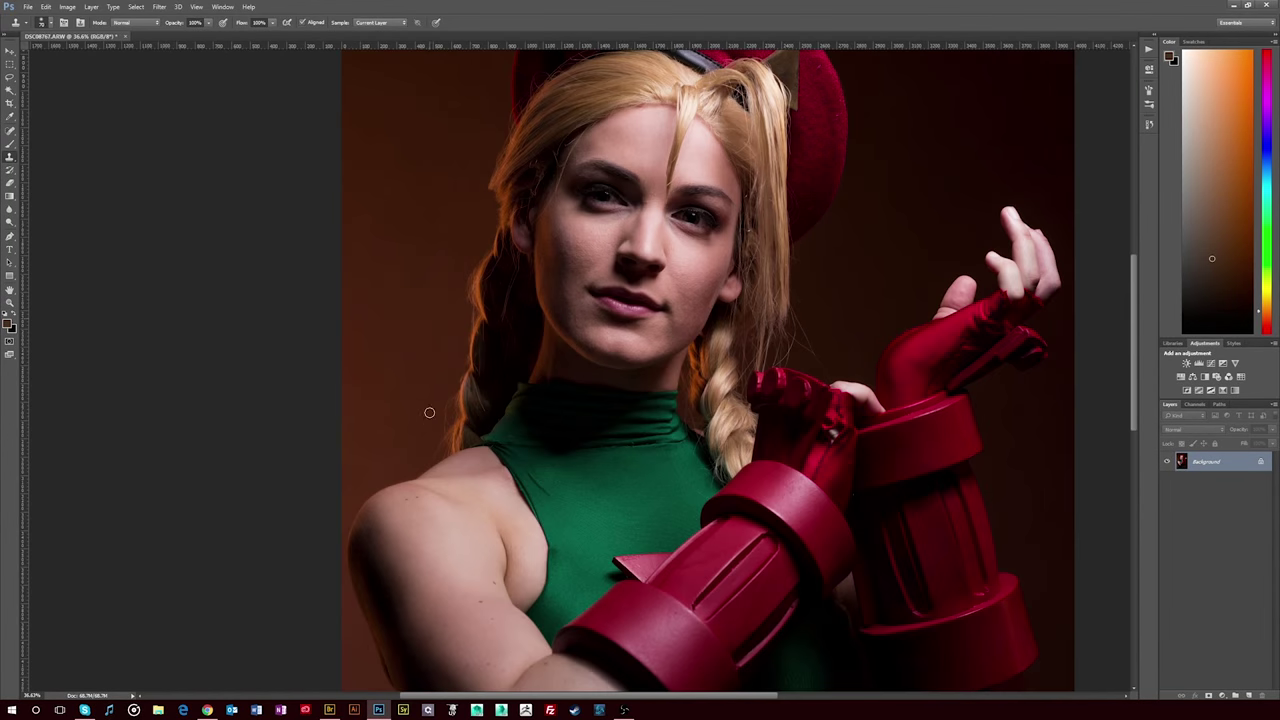
scroll(471, 330, "up", 2, "alt")
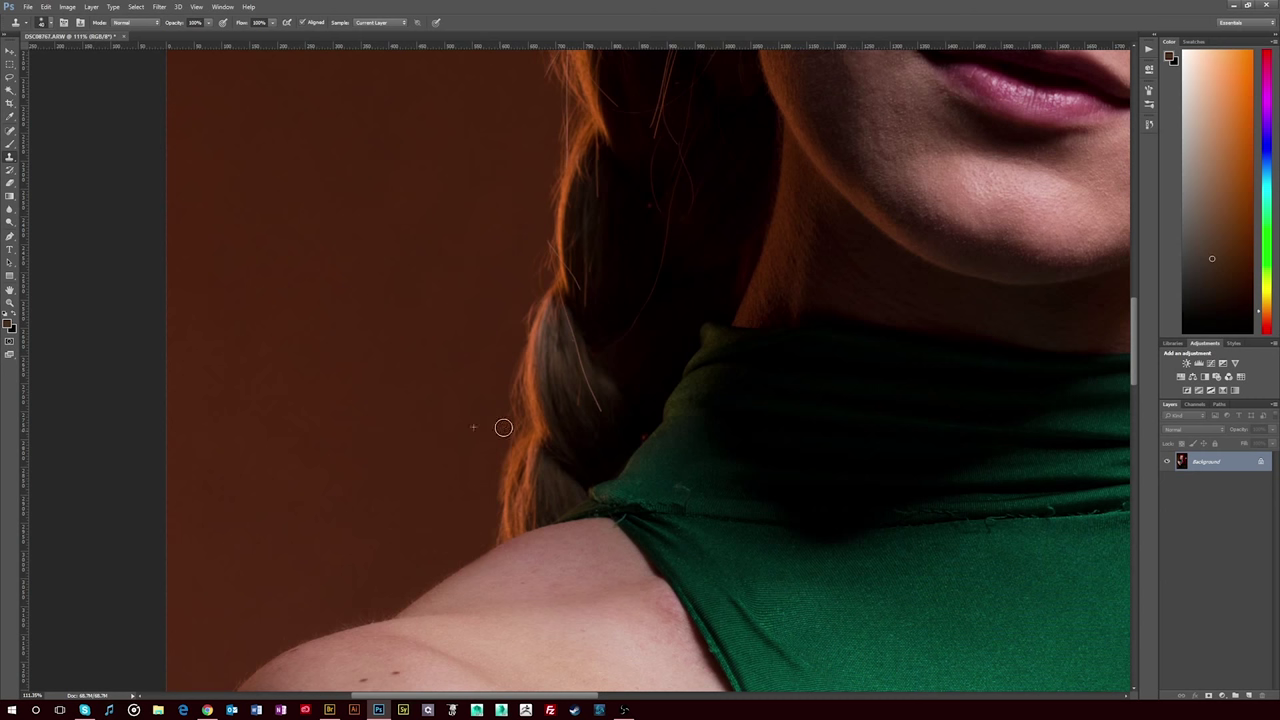
left_click_drag(598, 405, 581, 351)
Outline a small temple area beside the eye with the Patch tool
key("j")
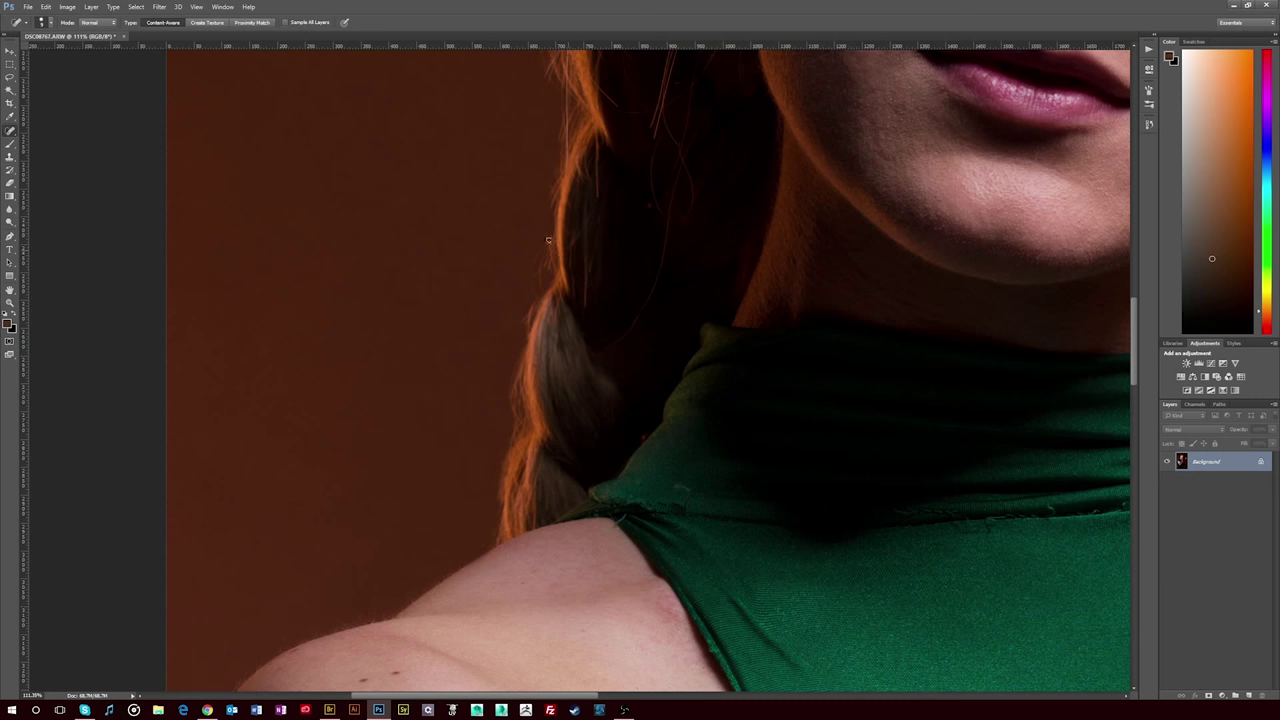
scroll(569, 234, "down", 1, "alt")
scroll(550, 348, "down", 3, "alt")
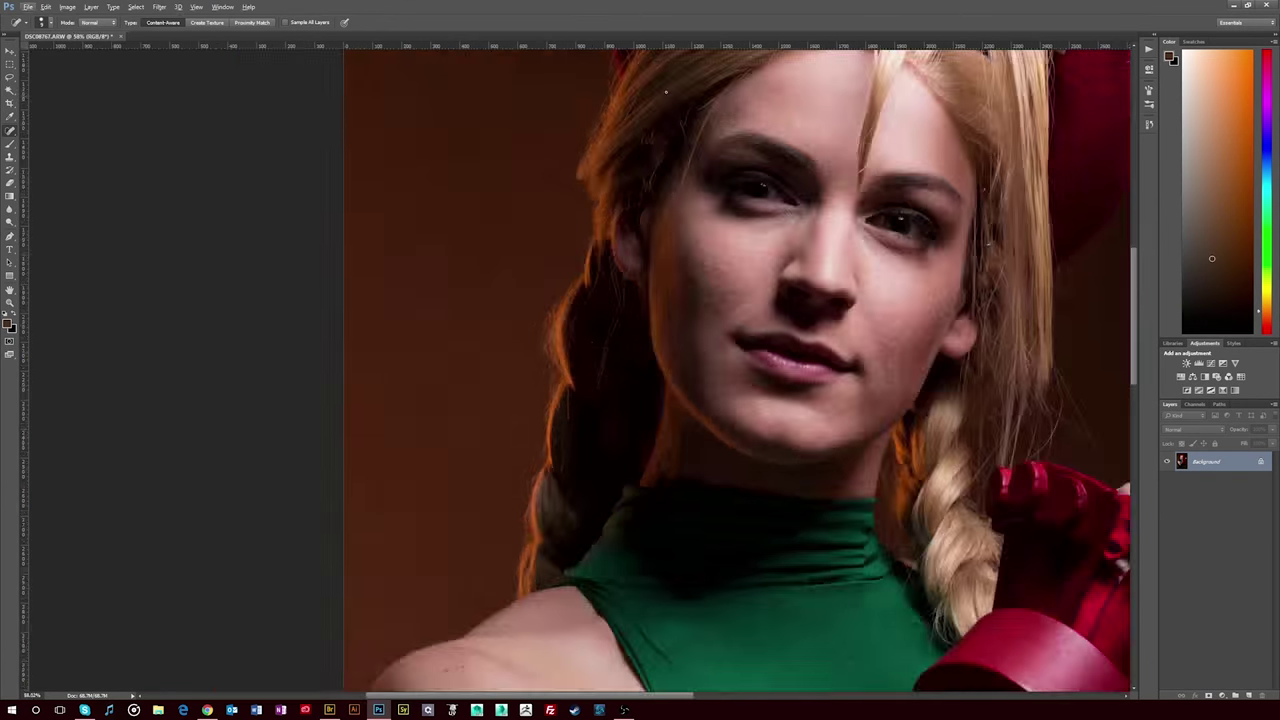
scroll(601, 490, "up", 3, "alt")
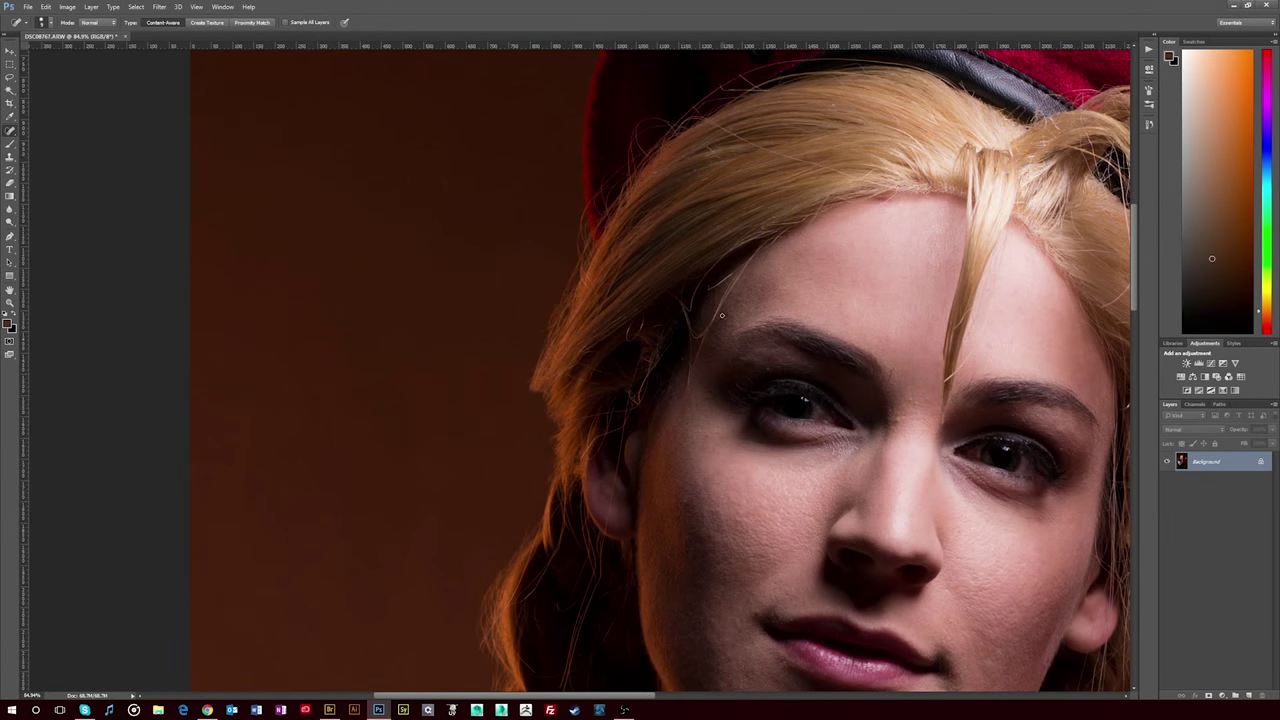
scroll(712, 323, "down", 3, "alt")
scroll(663, 502, "up", 3, "alt")
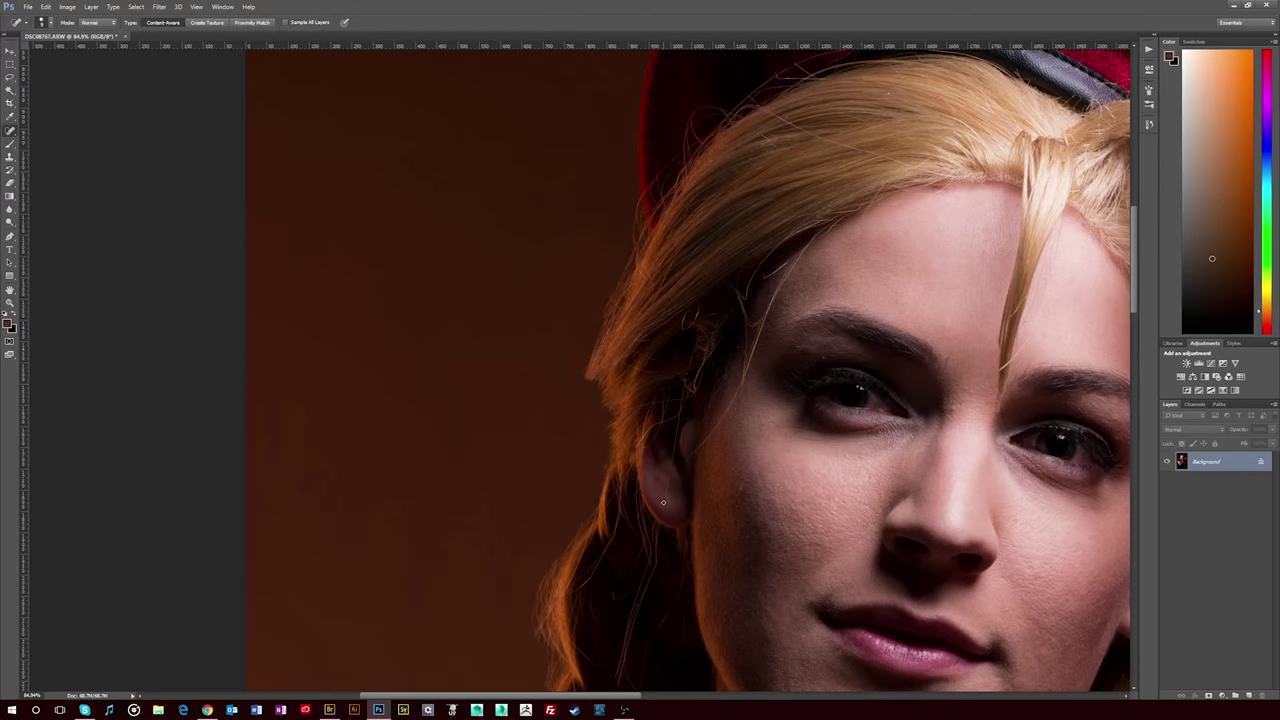
scroll(687, 316, "down", 3, "alt")
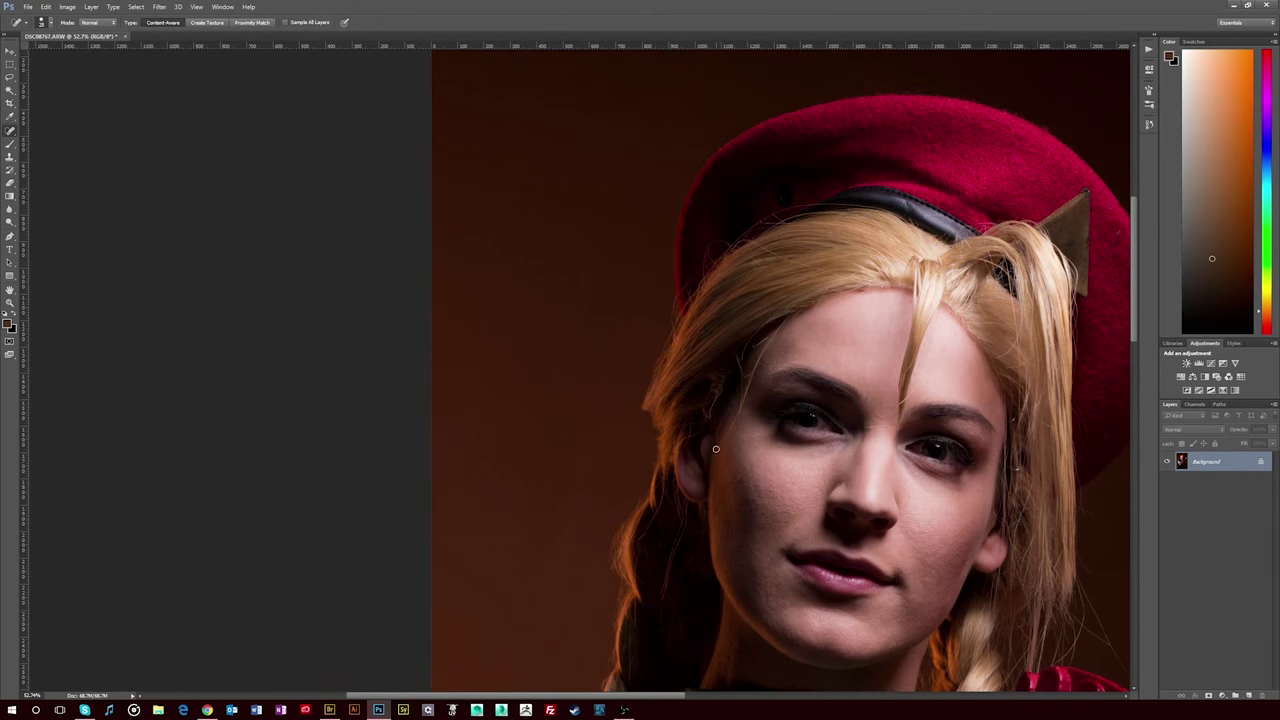
right_click(10, 131)
left_click(45, 148)
left_click_drag(740, 405, 738, 408)
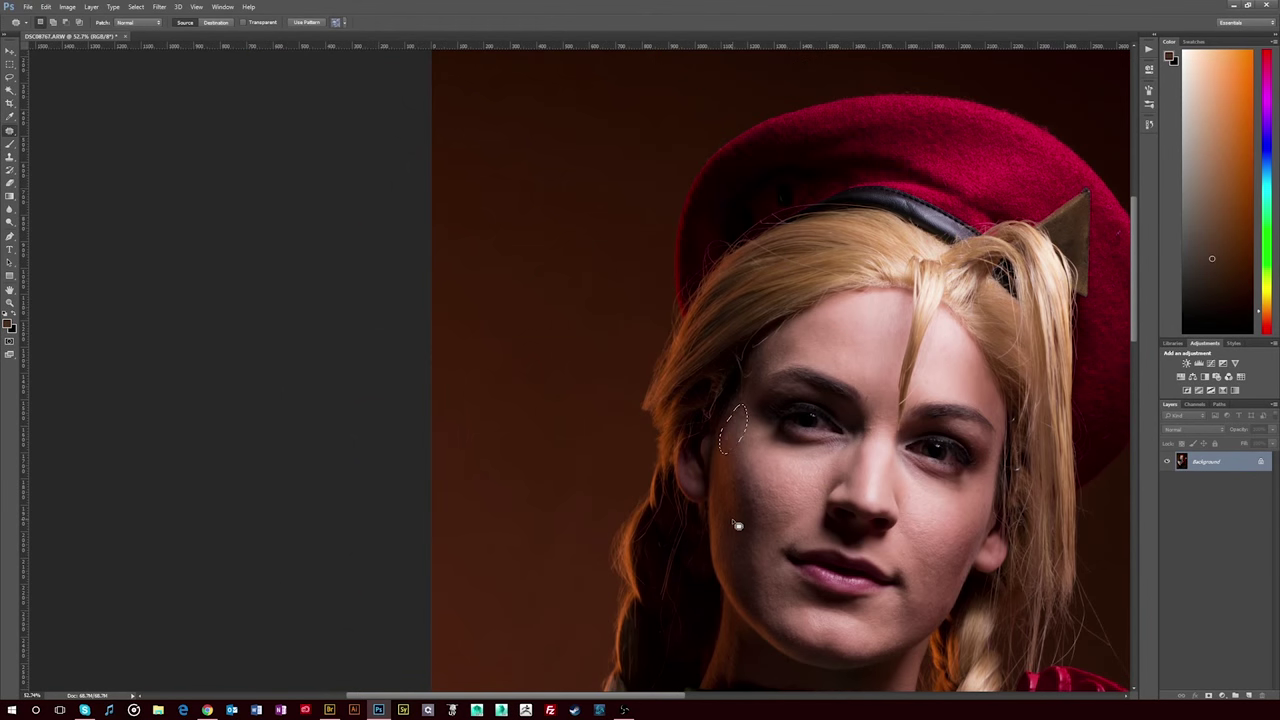
Sample backdrop by the beret edge and spot-heal the stray hair strand beside the face
right_click(10, 131)
left_click(43, 126)
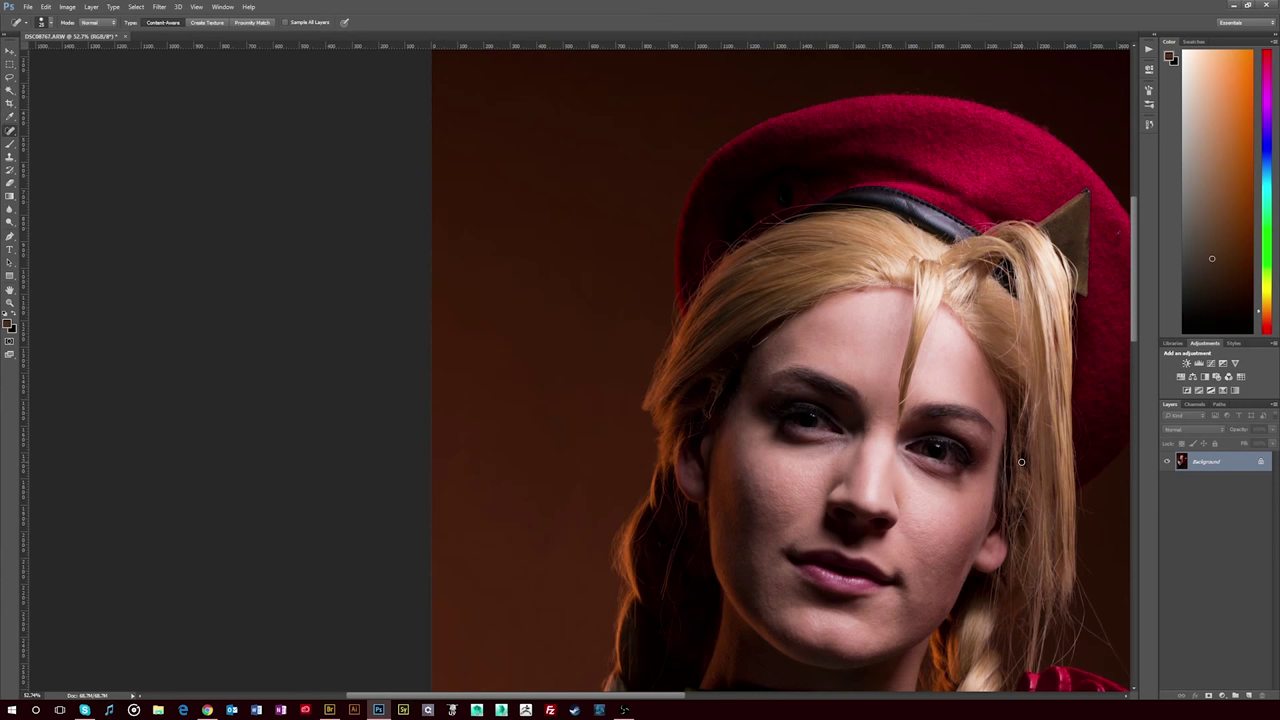
key("s")
key("alt")
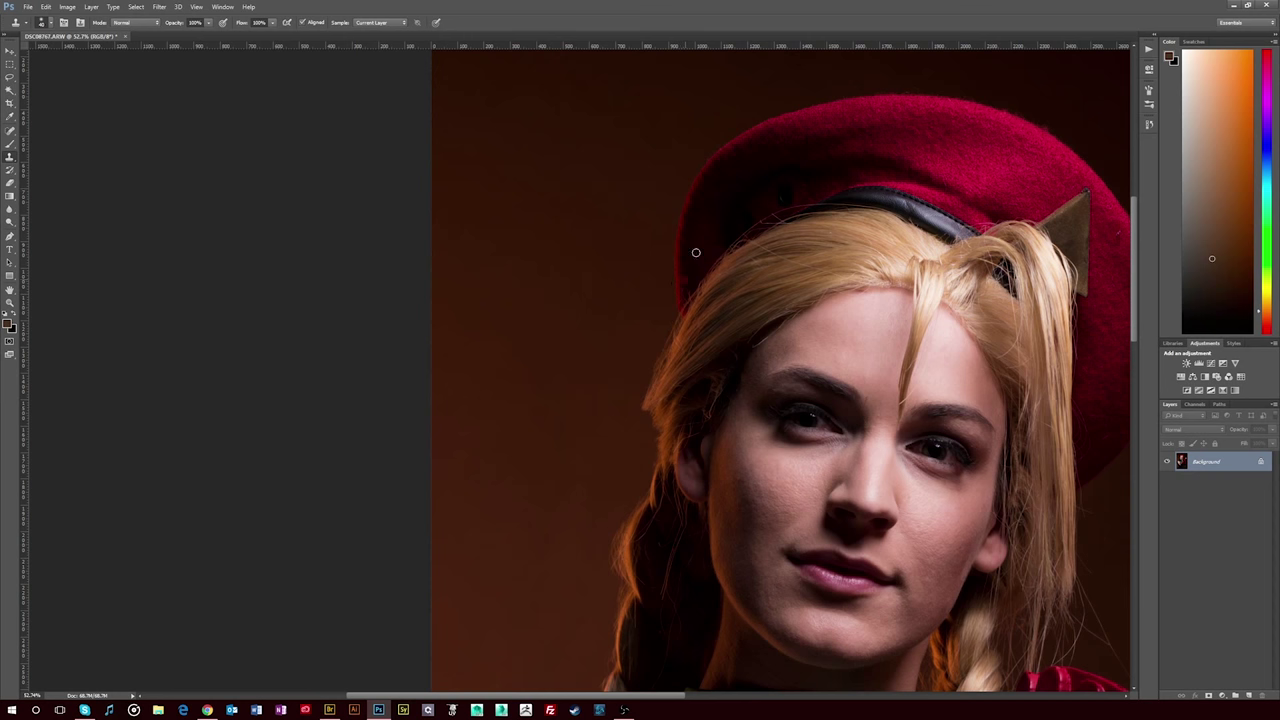
left_click(11, 130)
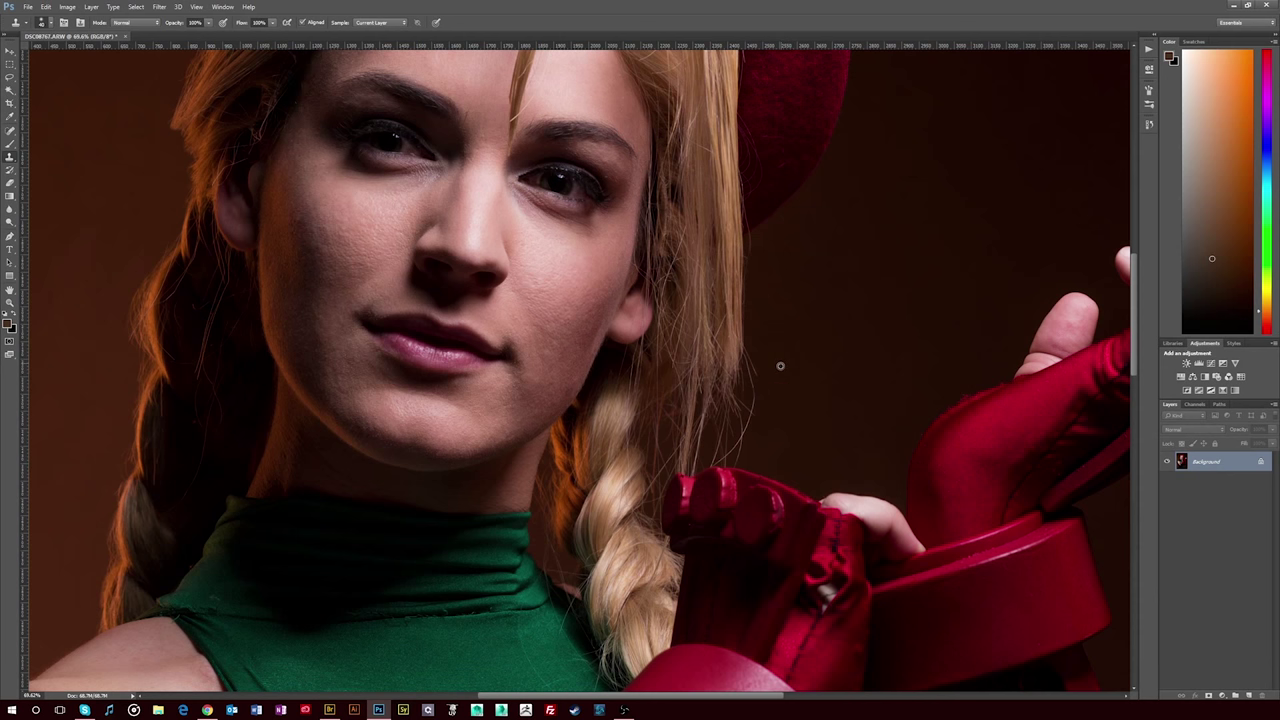
scroll(760, 440, "down", 3, "alt")
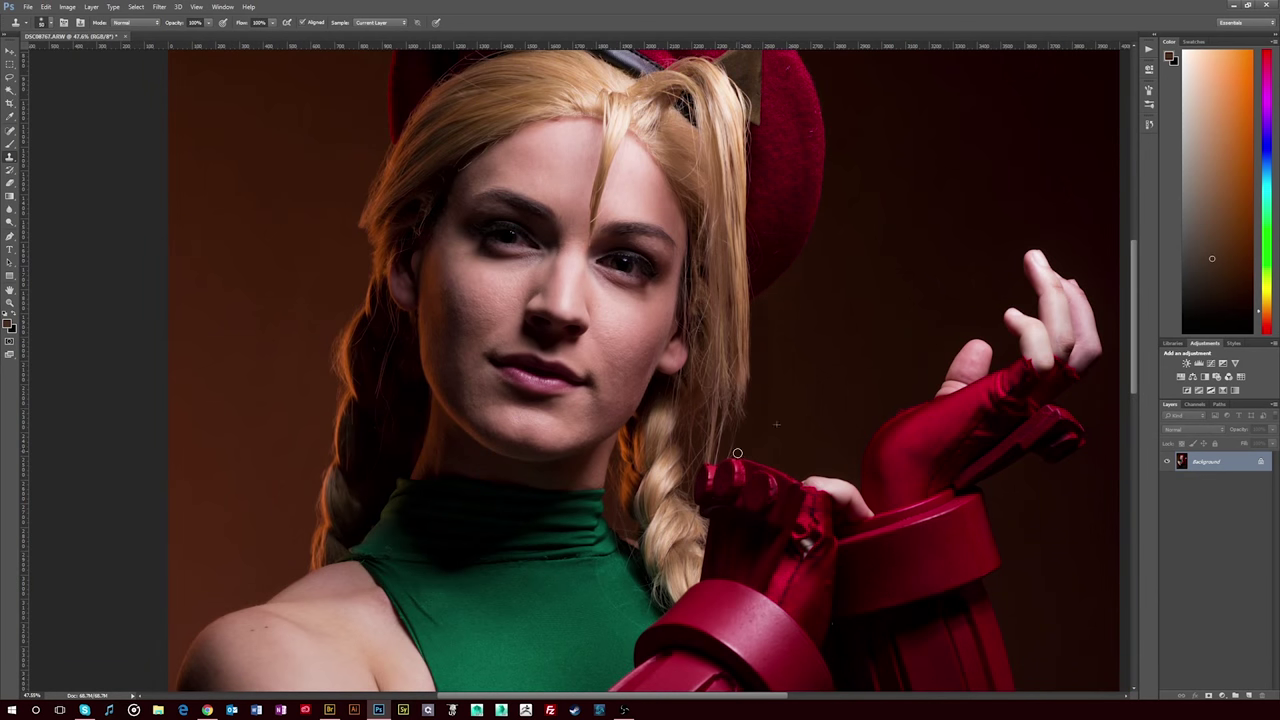
key("j")
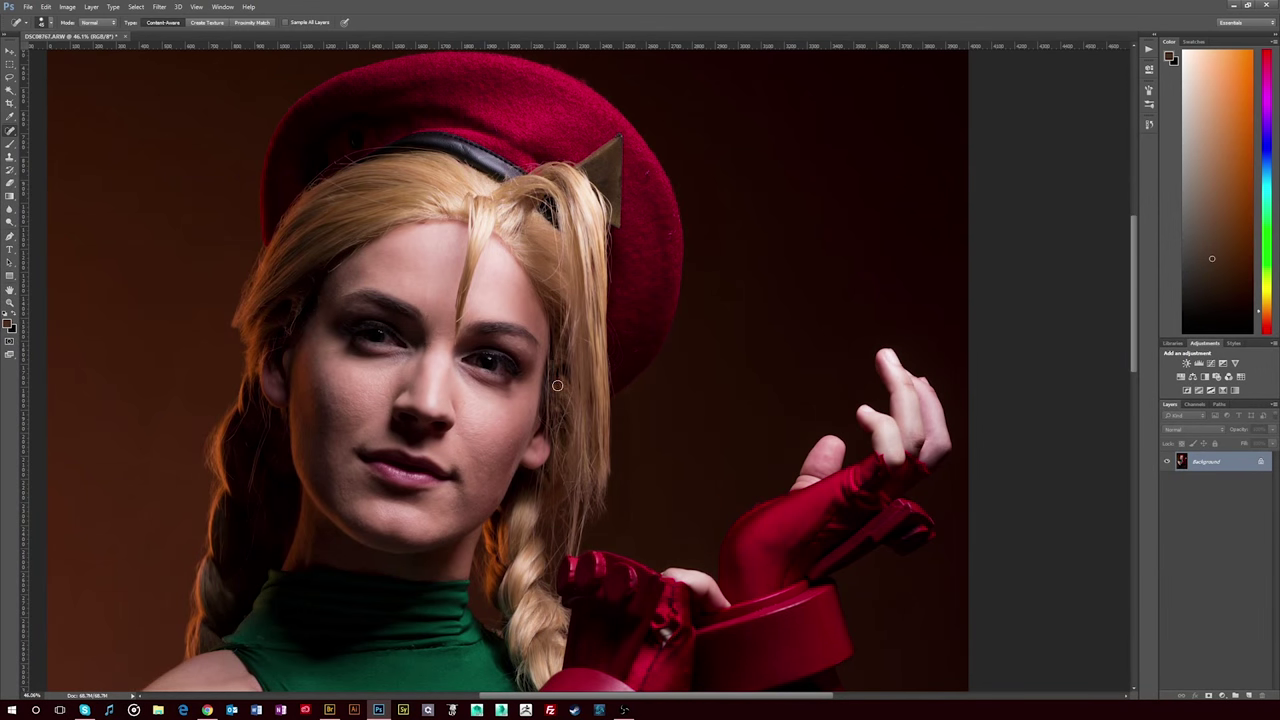
left_click_drag(558, 362, 556, 394)
Patch over the remaining stray strand beside the face and clear the selection
left_click(10, 130)
mouse_move(565, 305)
left_mouse_down()
mouse_move(555, 480)
mouse_move(585, 532)
left_mouse_up()
scroll(613, 441, "up", 2)
key("ctrl+d")
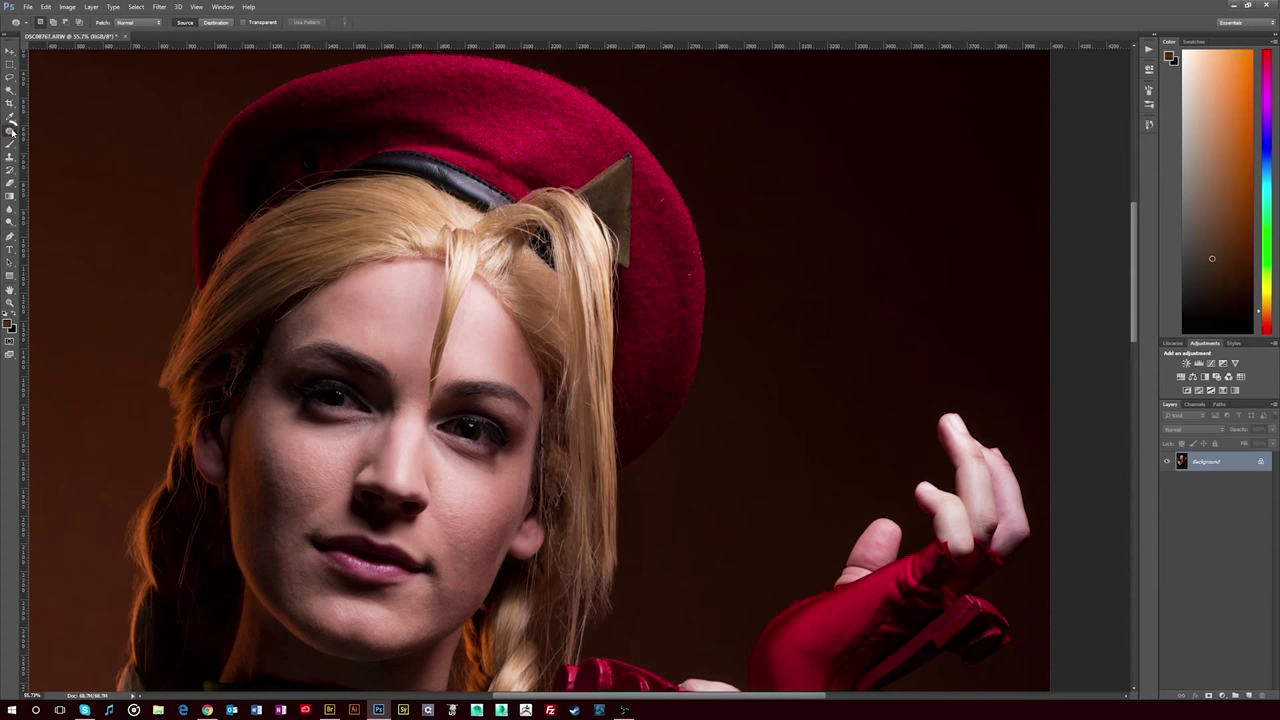
right_click(11, 131)
left_click(55, 133)
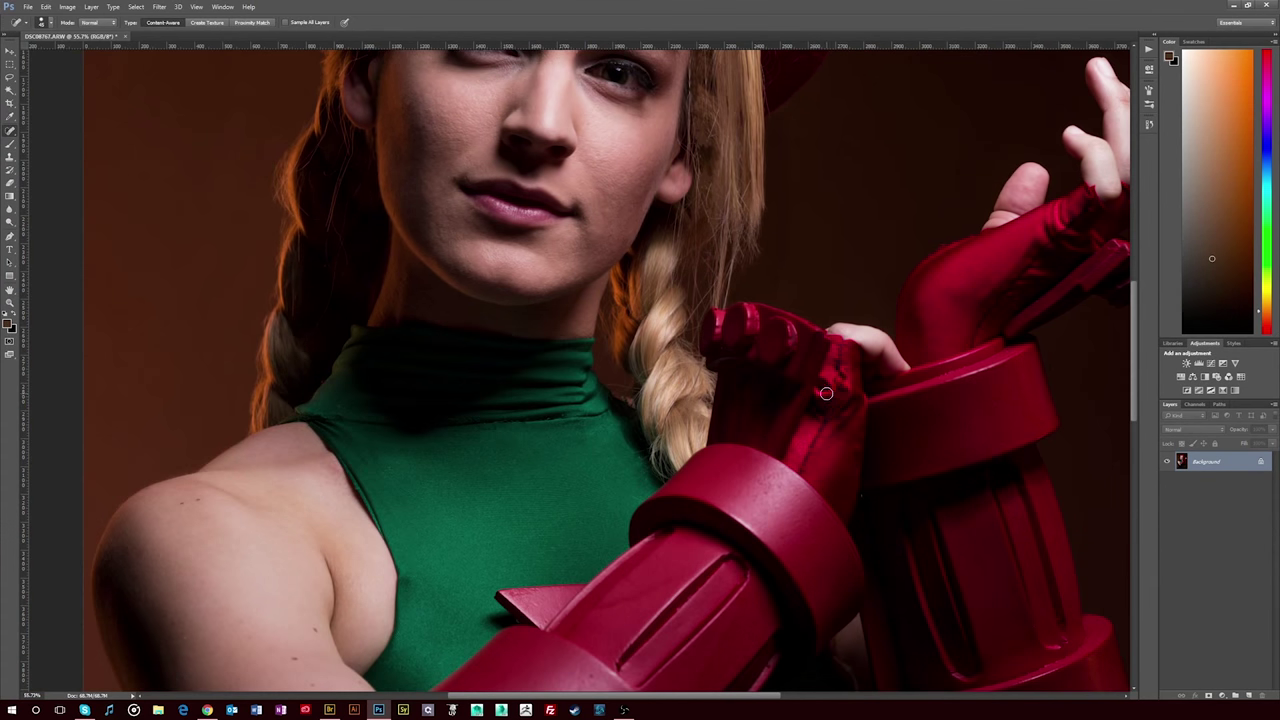
scroll(826, 393, "down", 3)
scroll(826, 393, "left", 3)
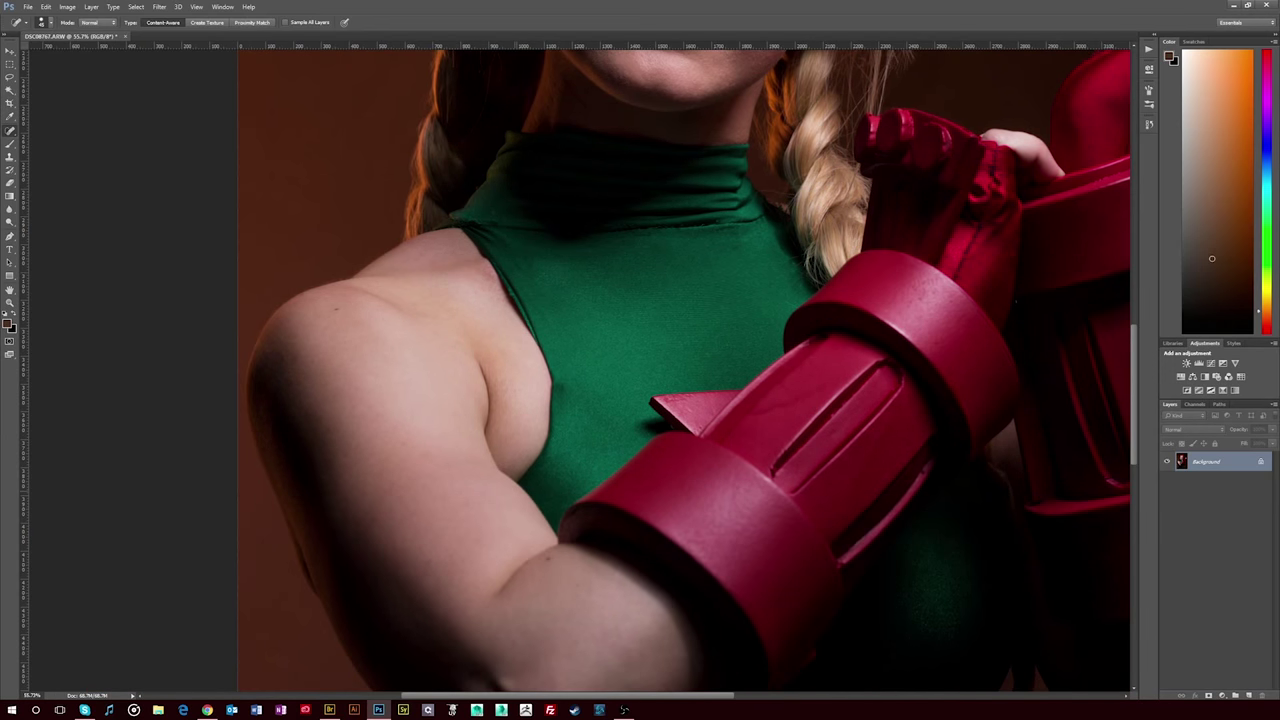
scroll(502, 572, "down", 2, "alt")
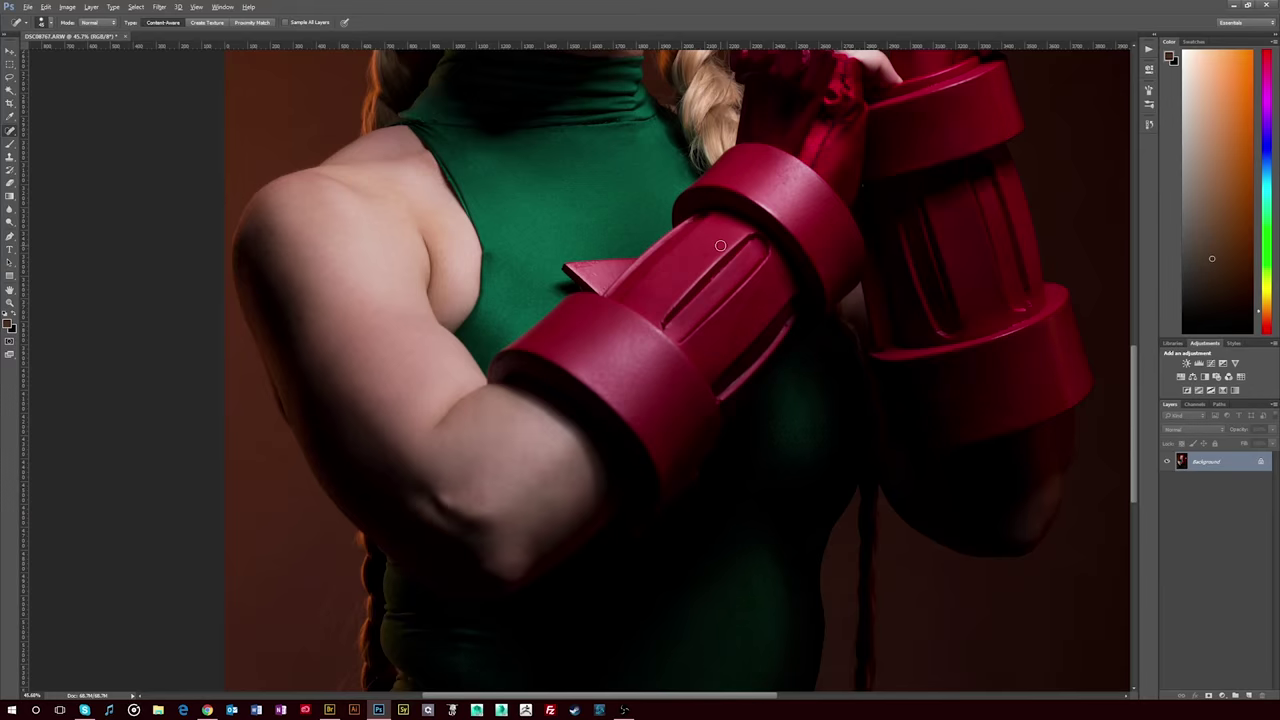
scroll(700, 265, "down", 3, "alt")
Sample clean backdrop with a larger clone brush and patch the dark strip beside the braid
scroll(830, 474, "up", 5, "alt")
key("s")
key("bracketright")
key("bracketright")
key("bracketright")
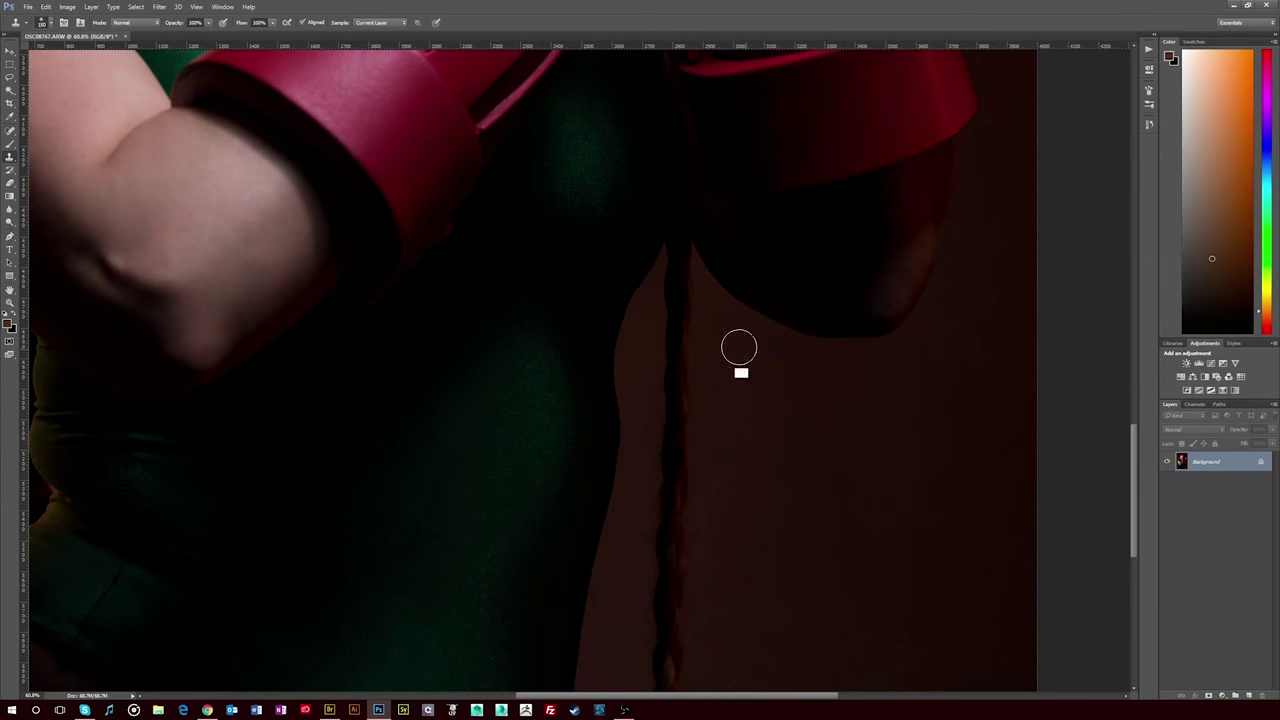
key("alt")
right_click(10, 131)
left_click(60, 148)
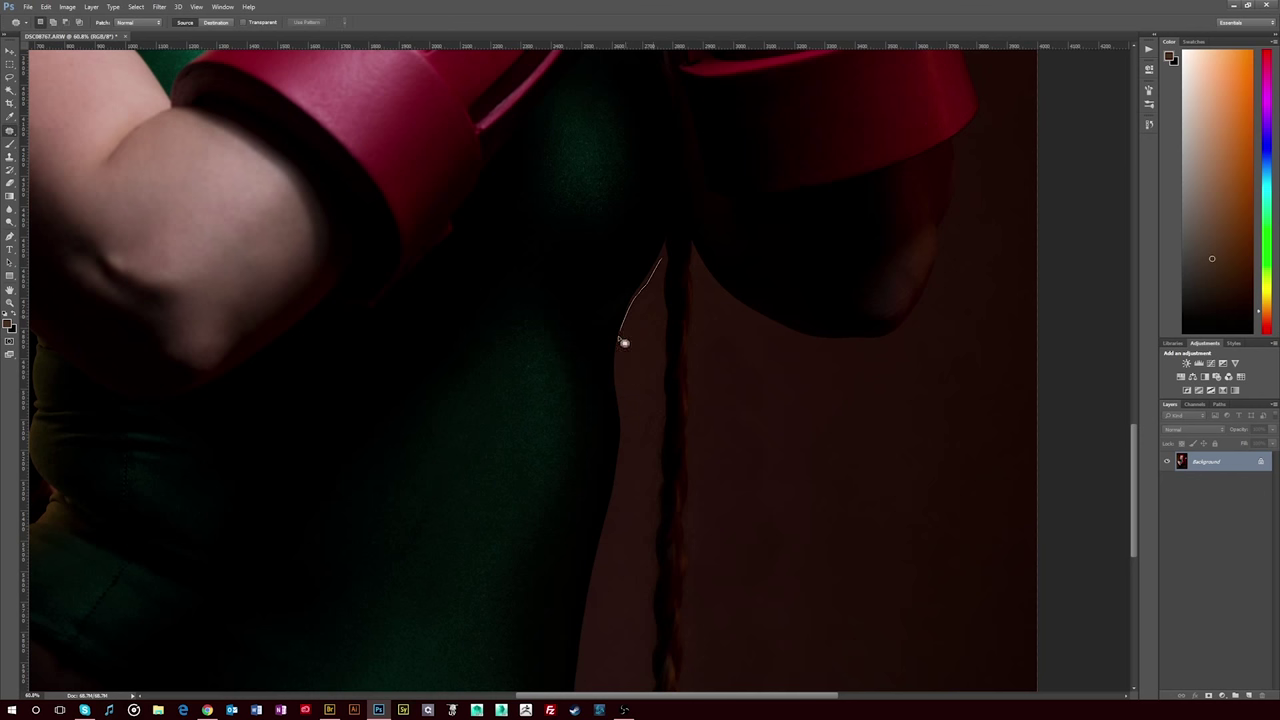
left_click_drag(620, 340, 664, 262)
key("ctrl+d")
Fit the whole photo on screen and bring up Save As with its format list
key("s")
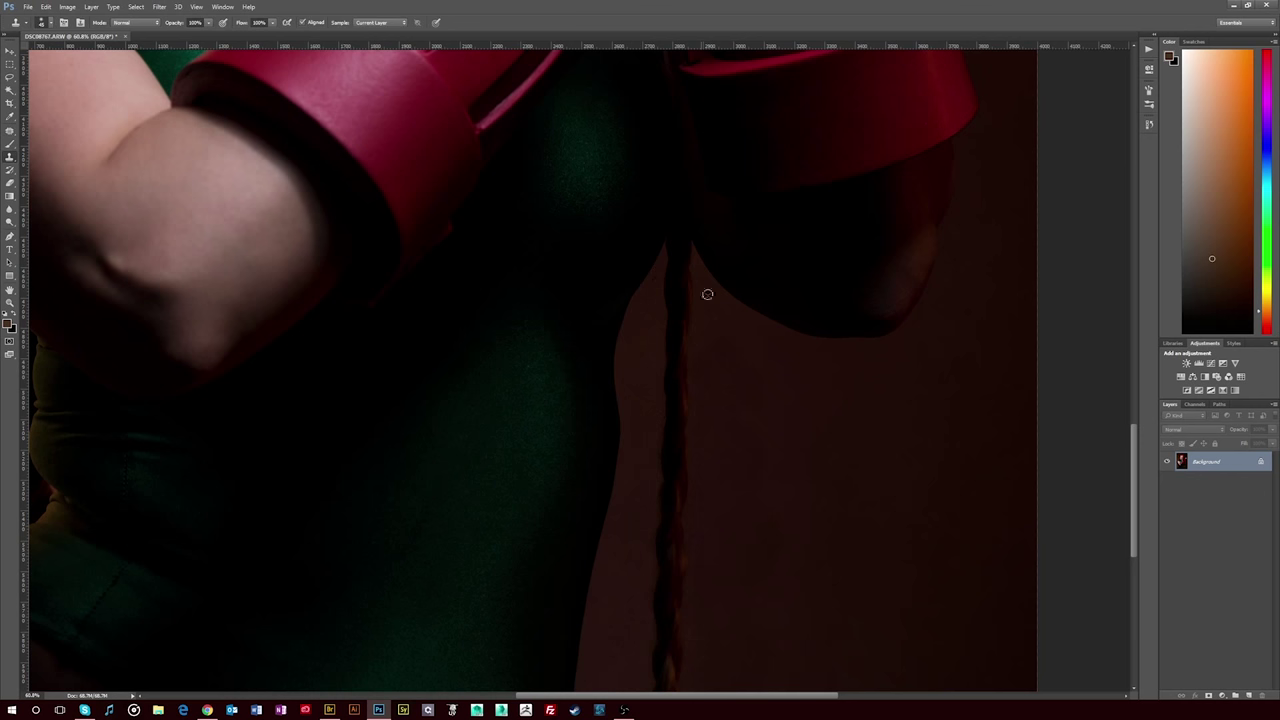
key("ctrl+minus")
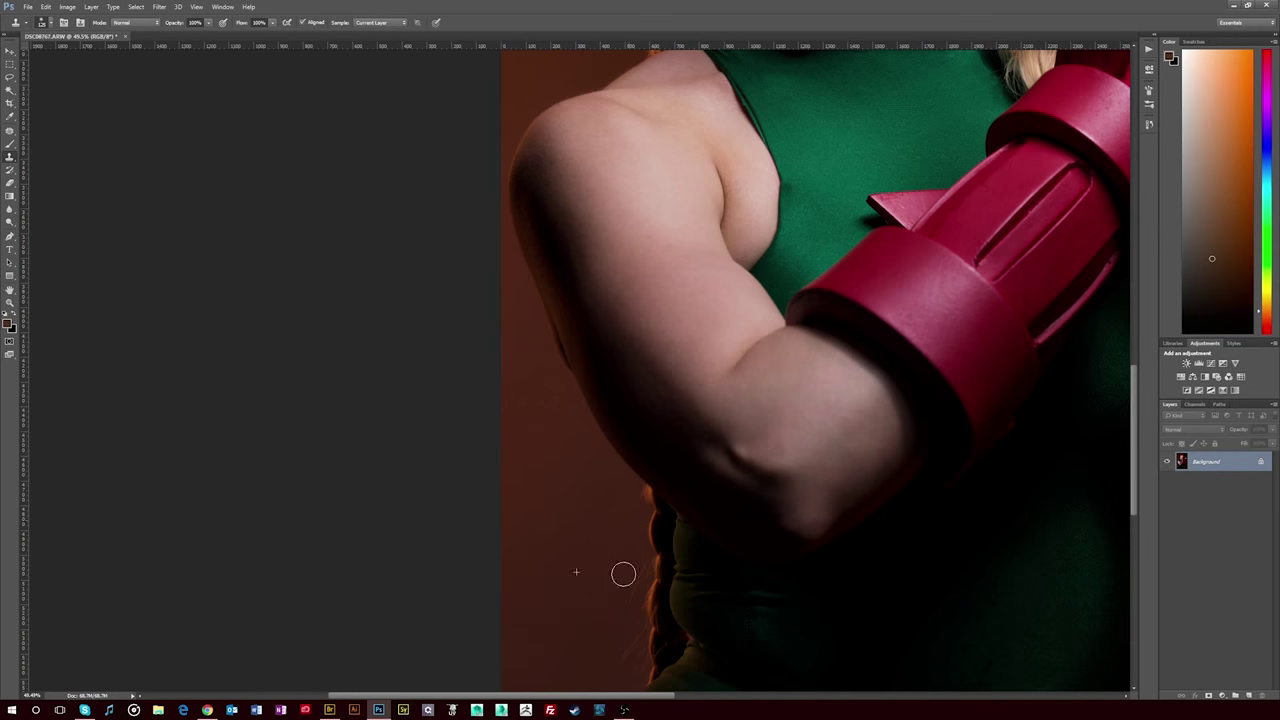
key("ctrl+0")
left_click(28, 7)
left_click(60, 114)
left_click(257, 260)
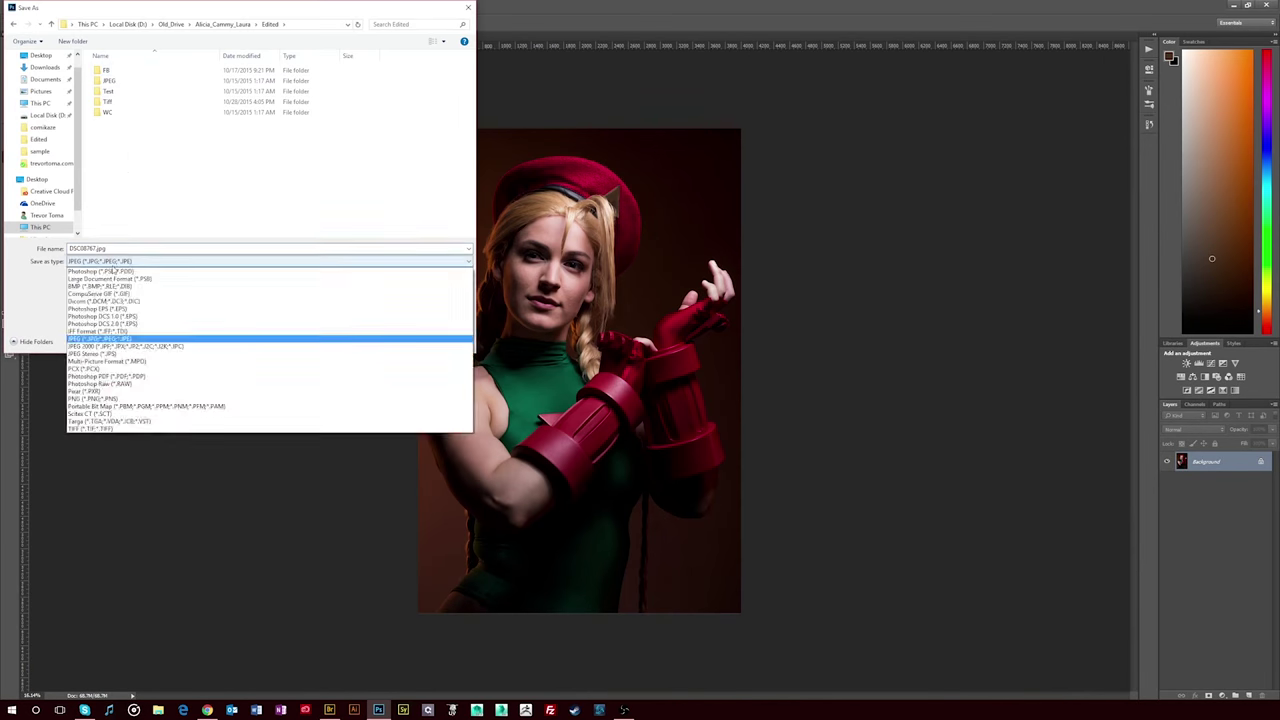
Save the portrait in Photoshop (*.PSD) format in the Edited folder
left_click(150, 334)
left_click(391, 340)
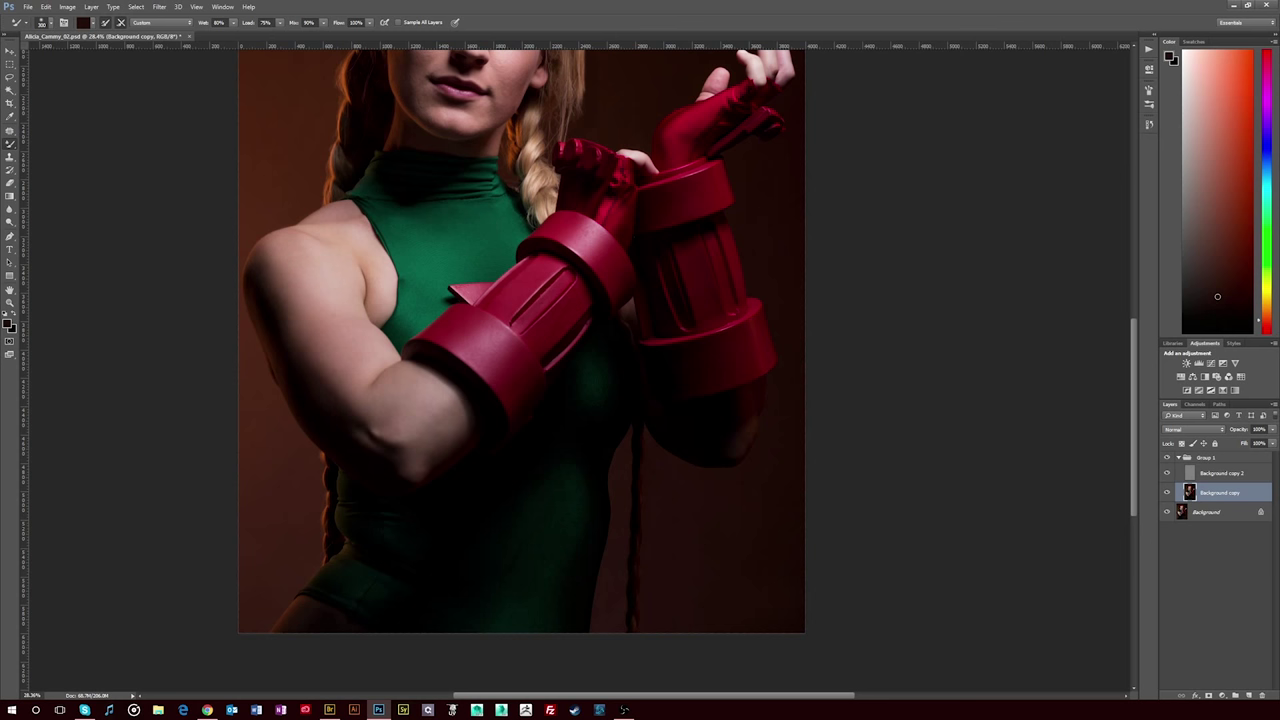
Sample dark red tones from the image with the Mixer Brush
left_click(614, 607, "alt")
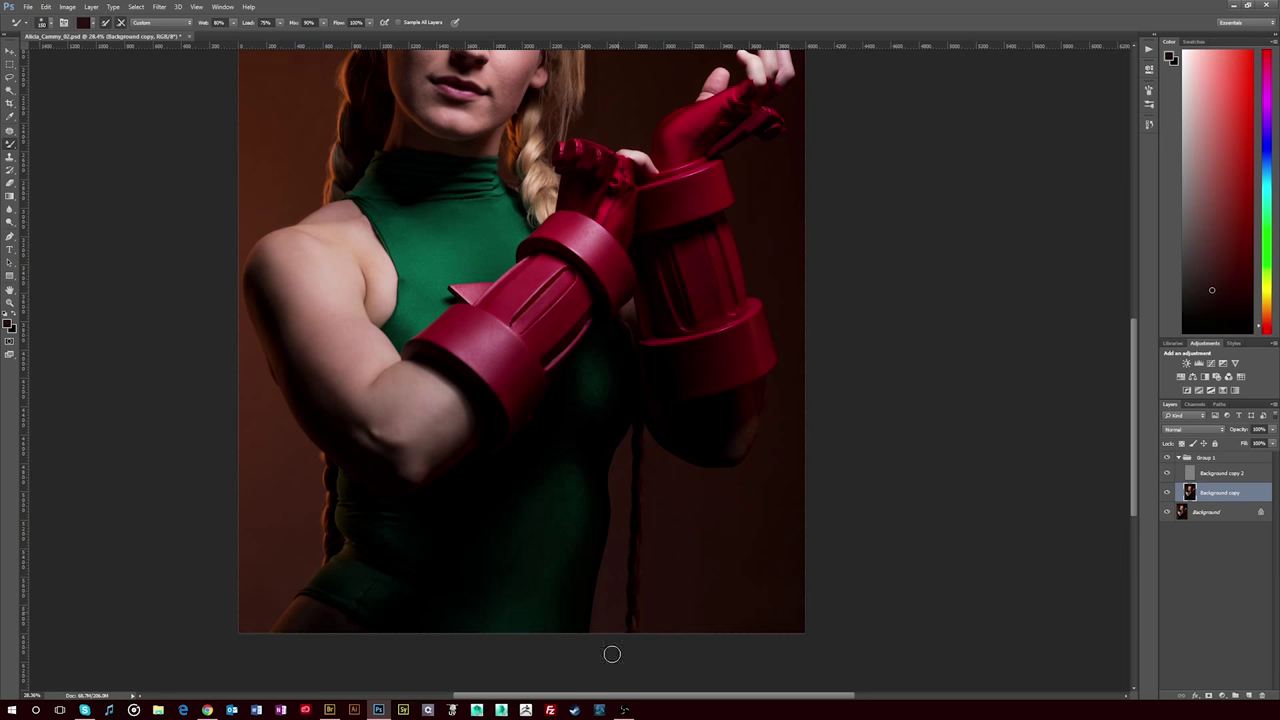
scroll(691, 586, "up", 5)
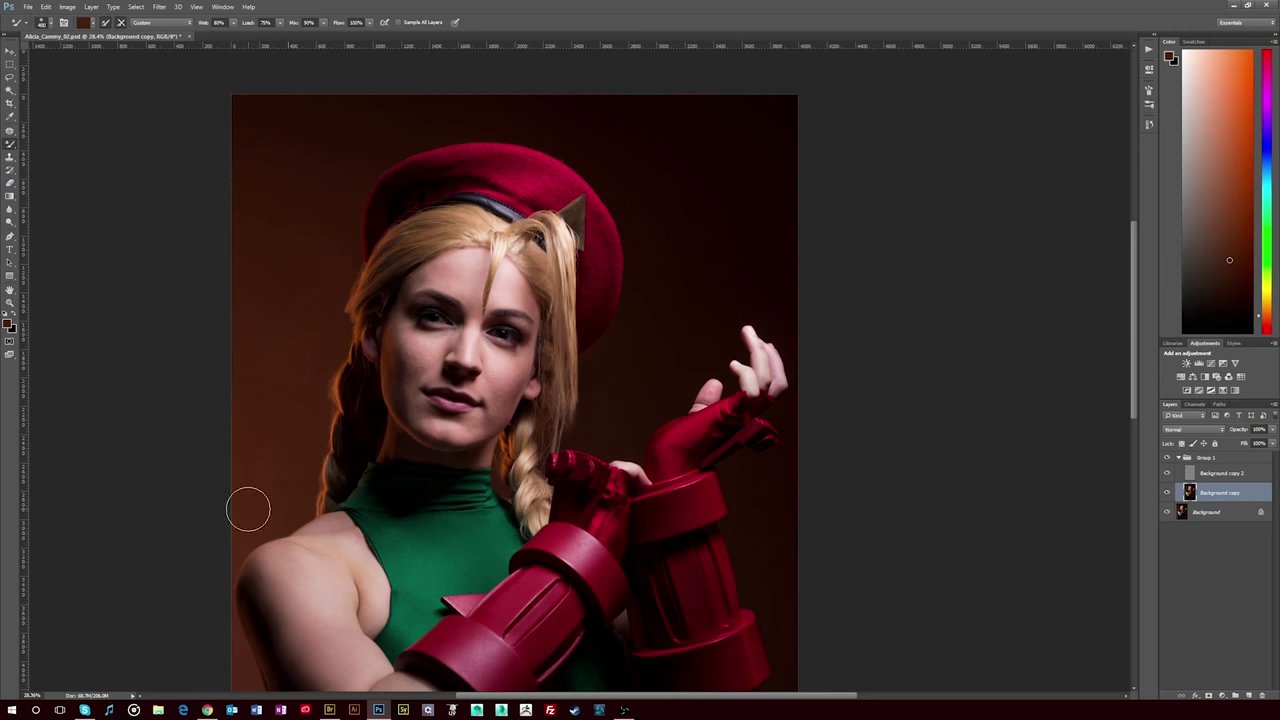
scroll(414, 569, "down", 2)
left_click(414, 569, "alt")
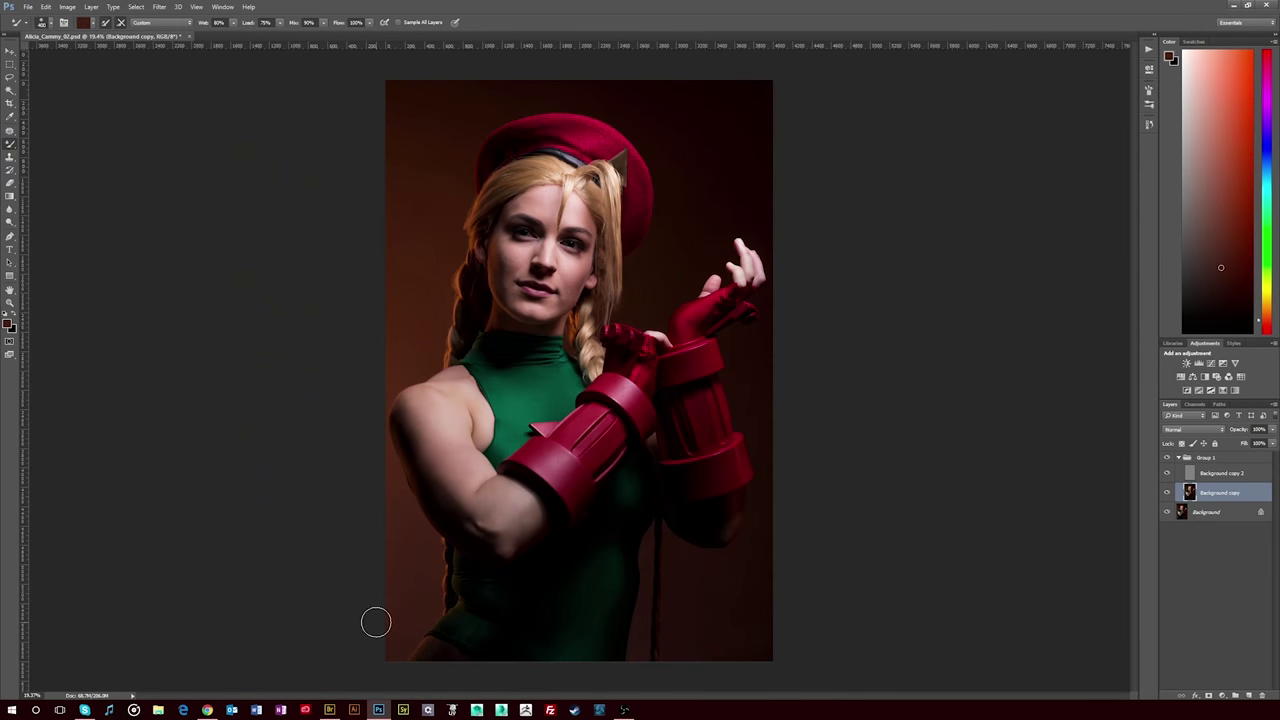
scroll(680, 206, "up", 2)
scroll(586, 471, "up", 1)
Sample light and darker skin tones from the face and forehead, plus a dark brown
left_click(536, 568, "alt")
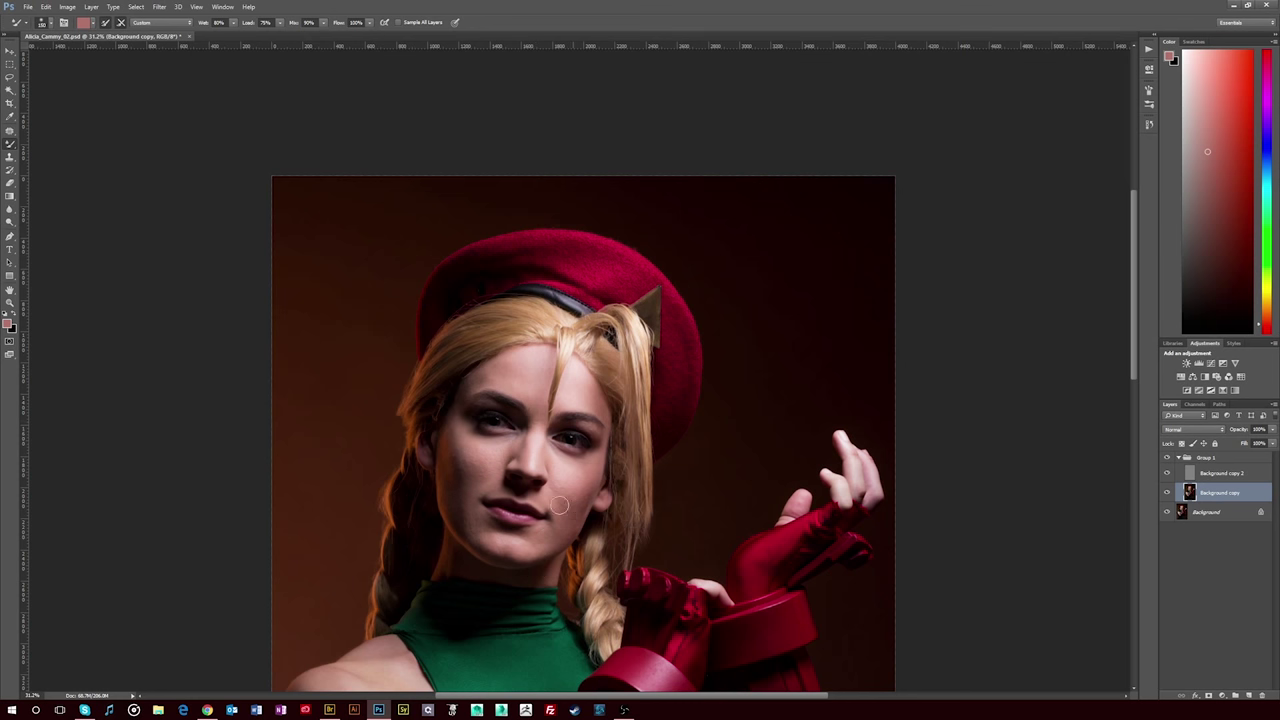
left_click(519, 372, "alt")
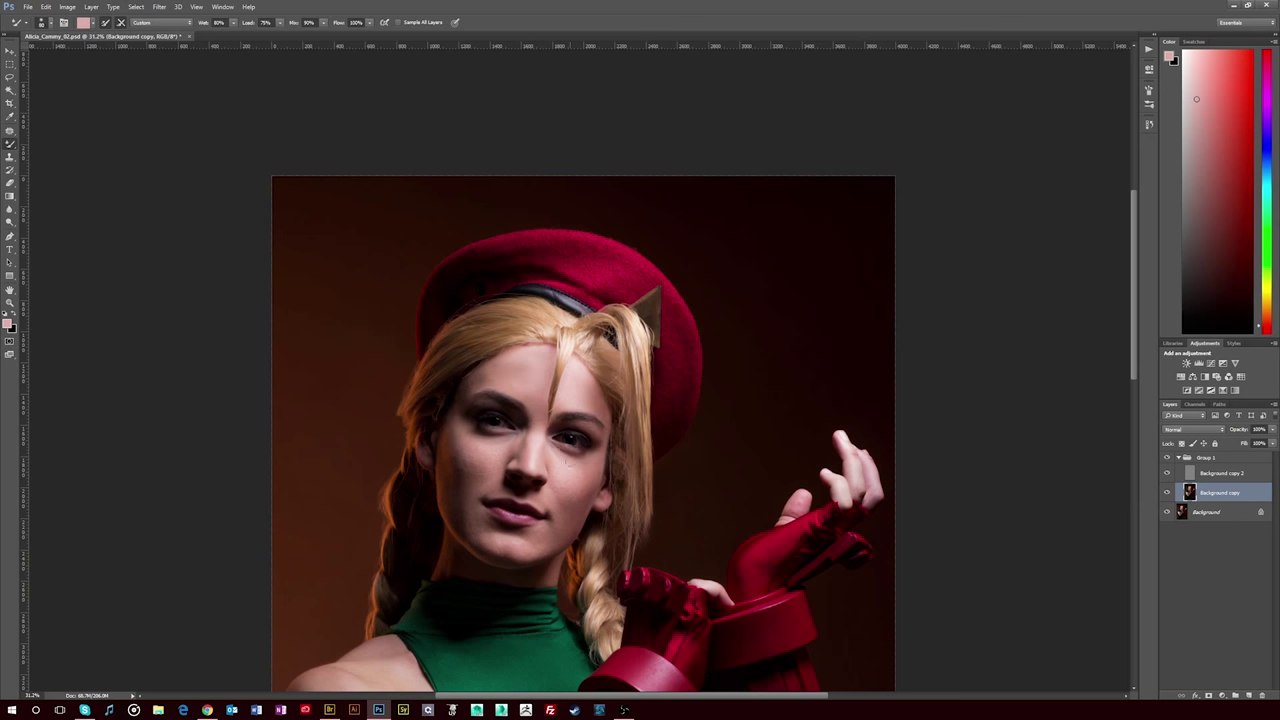
left_click(524, 540, "alt")
scroll(480, 466, "down", 2)
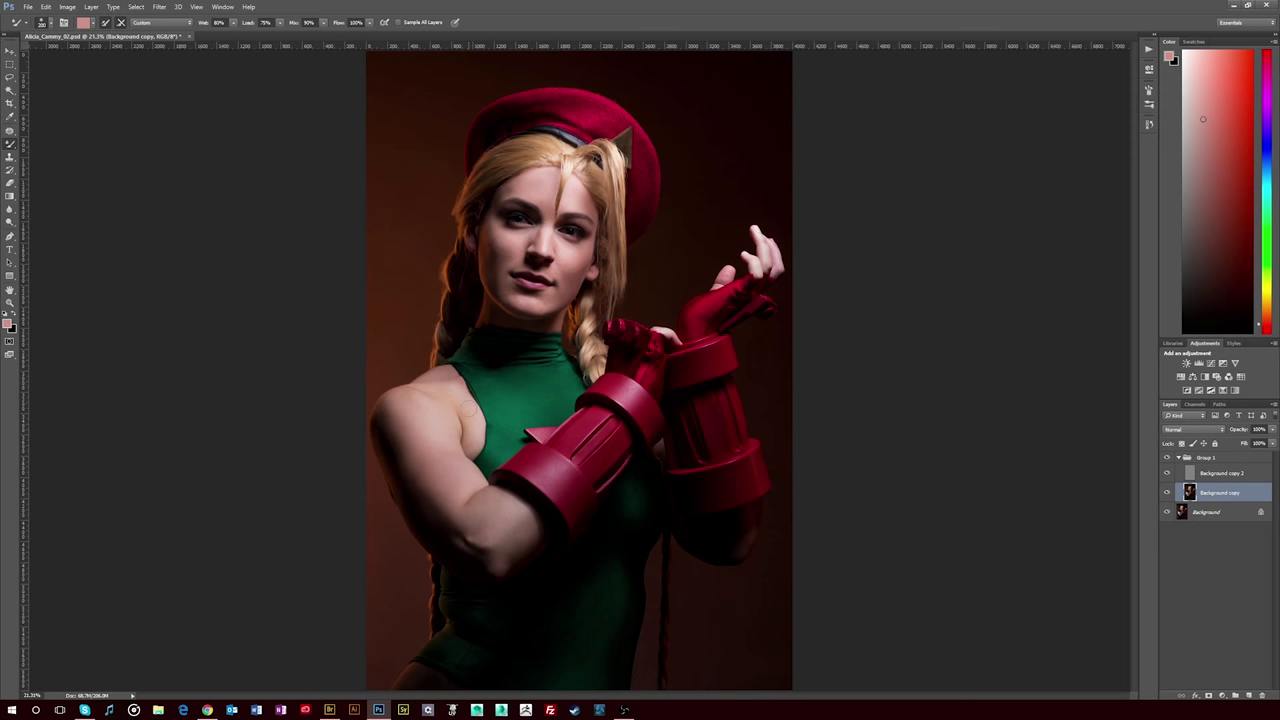
scroll(622, 158, "up", 2)
left_click(583, 328, "alt")
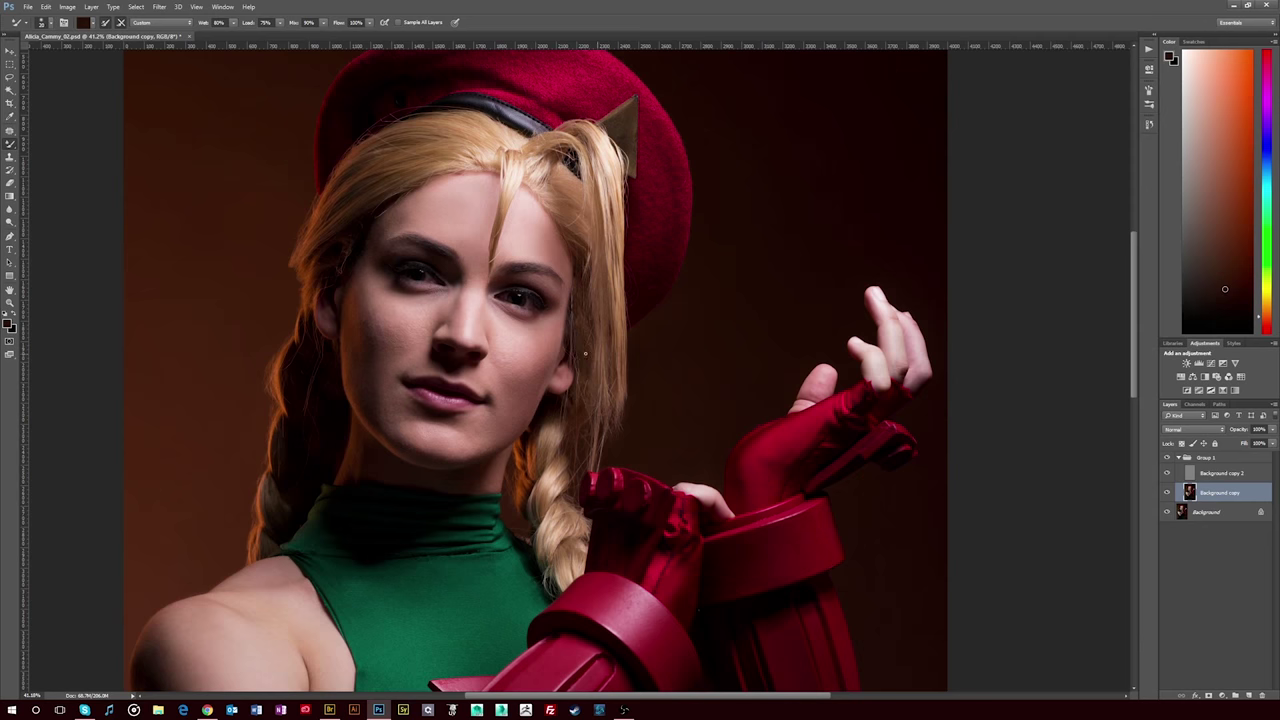
scroll(595, 440, "down", 1)
scroll(529, 322, "up", 2)
Stamp the visible layers into Layer 1, save the file, and bring up Liquify
key("alt+bracketright")
key("j")
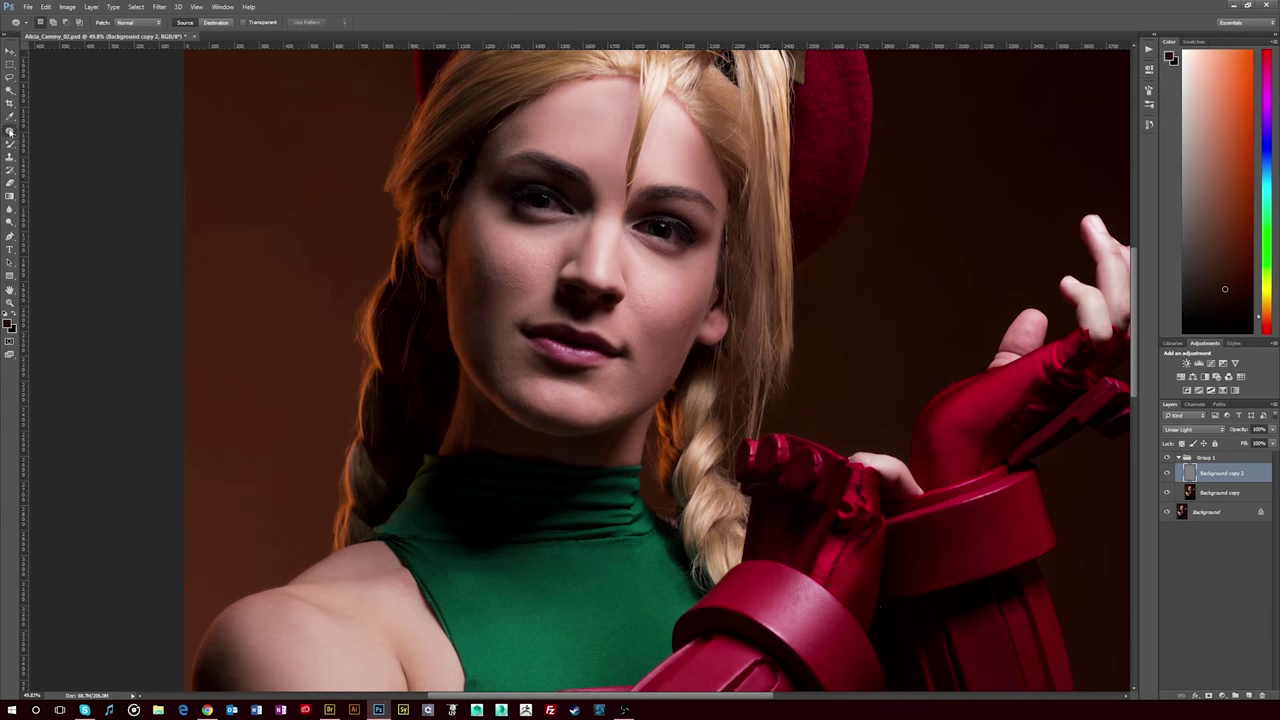
key("ctrl+0")
key("ctrl+alt+shift+e")
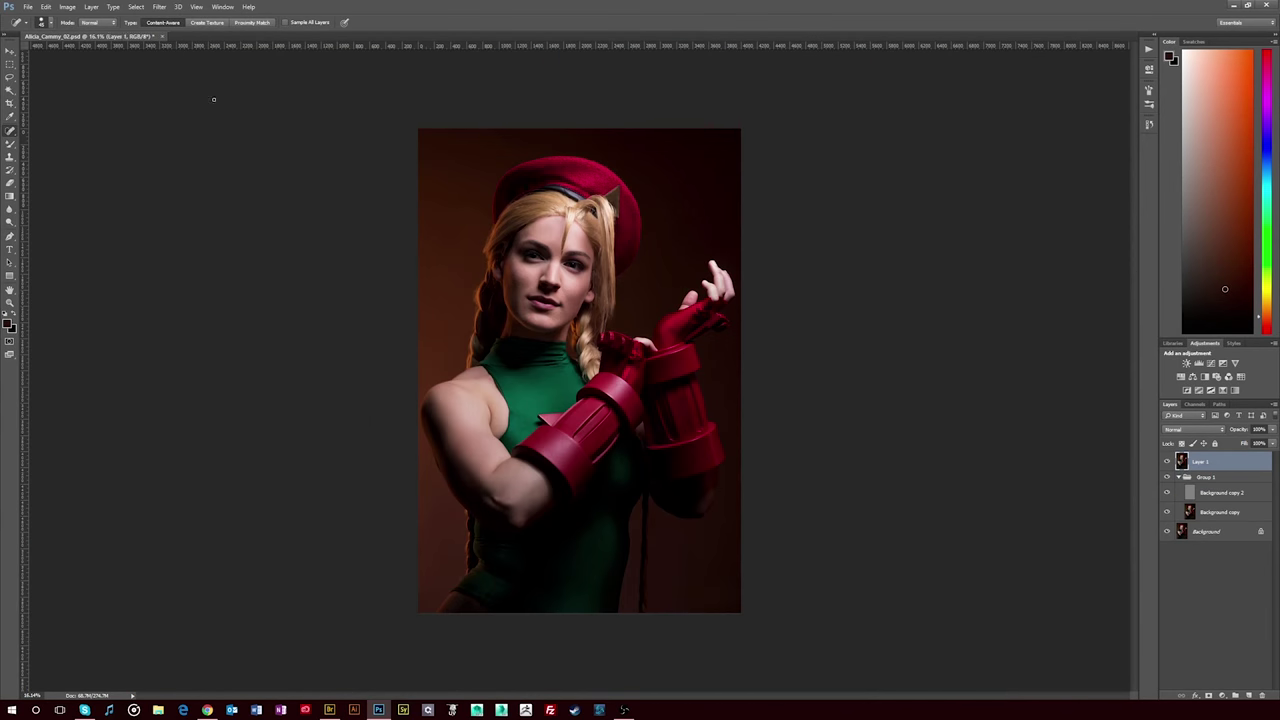
key("ctrl+shift+s")
key("Return")
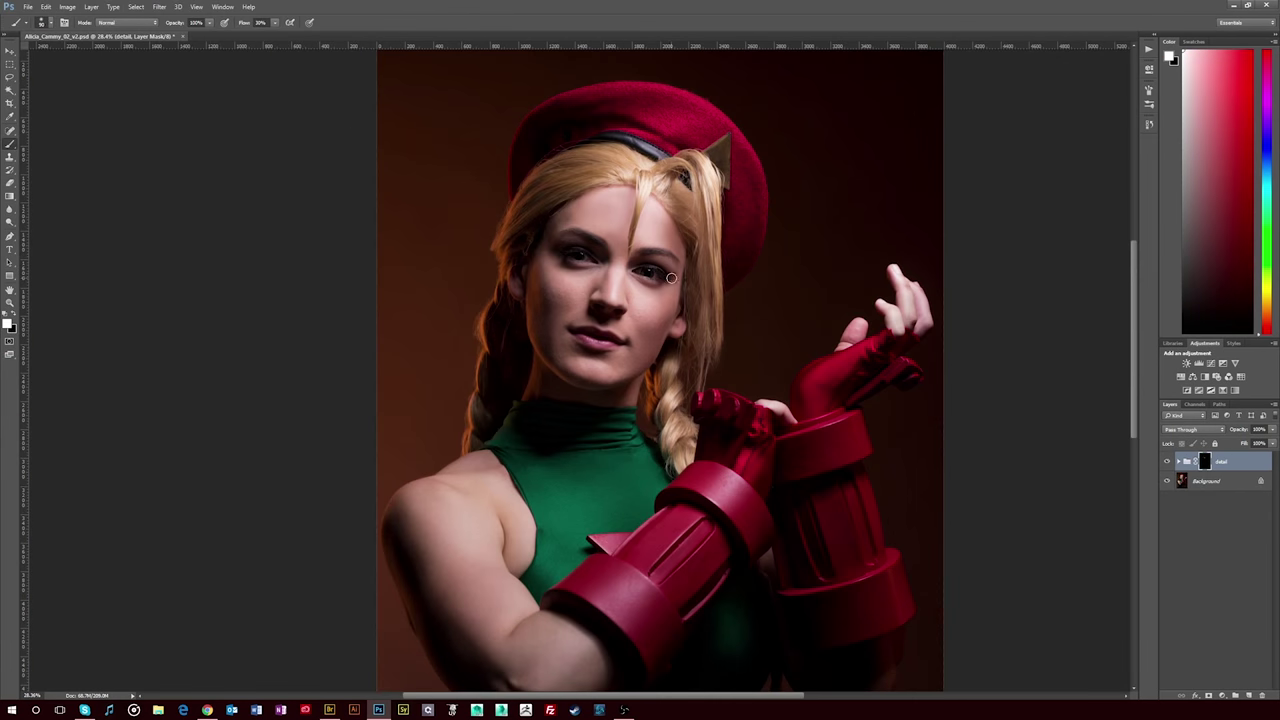
key("F2")
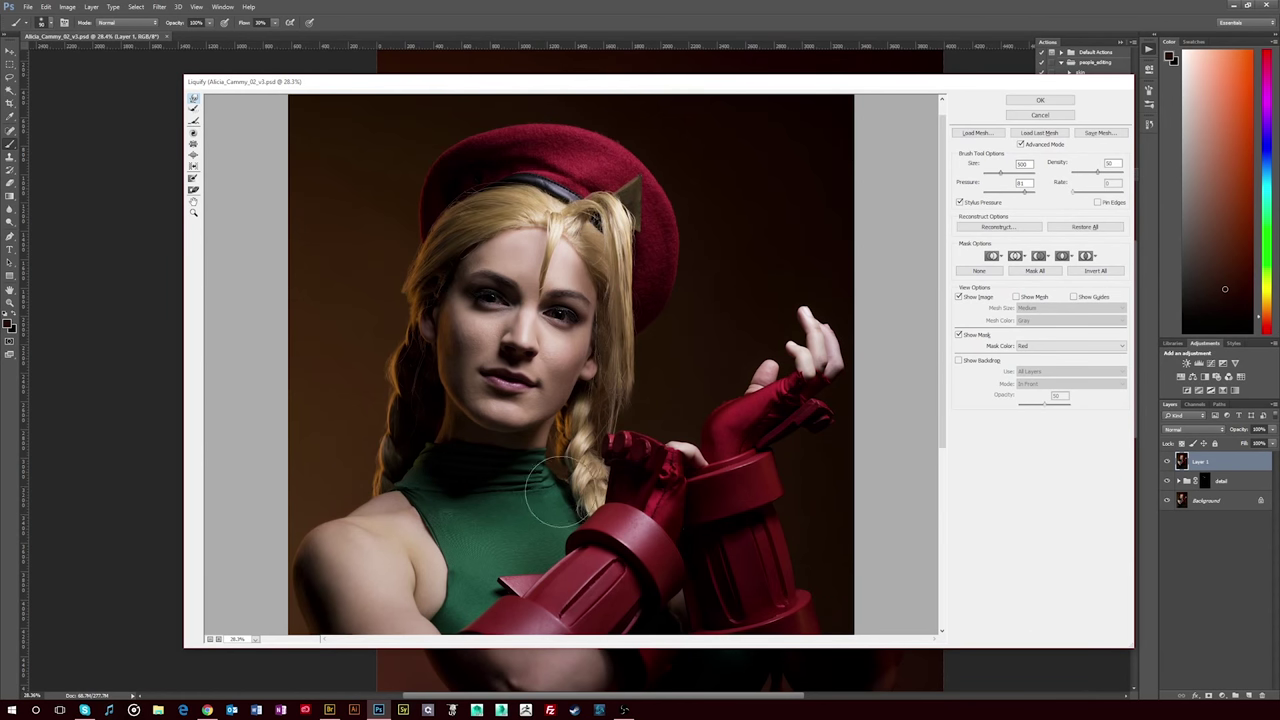
Halve the warp brush to 250 and push the lips into a closed mouth
key("bracketleft")
key("bracketleft")
left_click_drag(511, 385, 520, 378)
key("b")
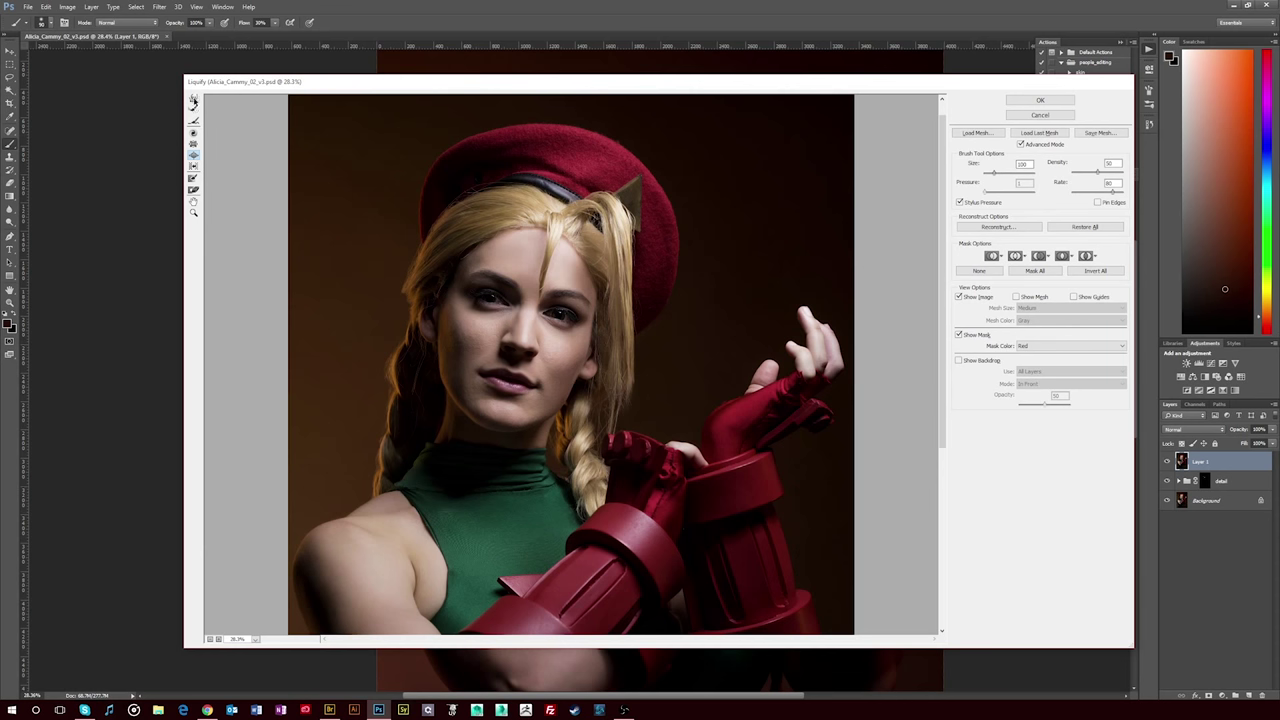
left_click(193, 100)
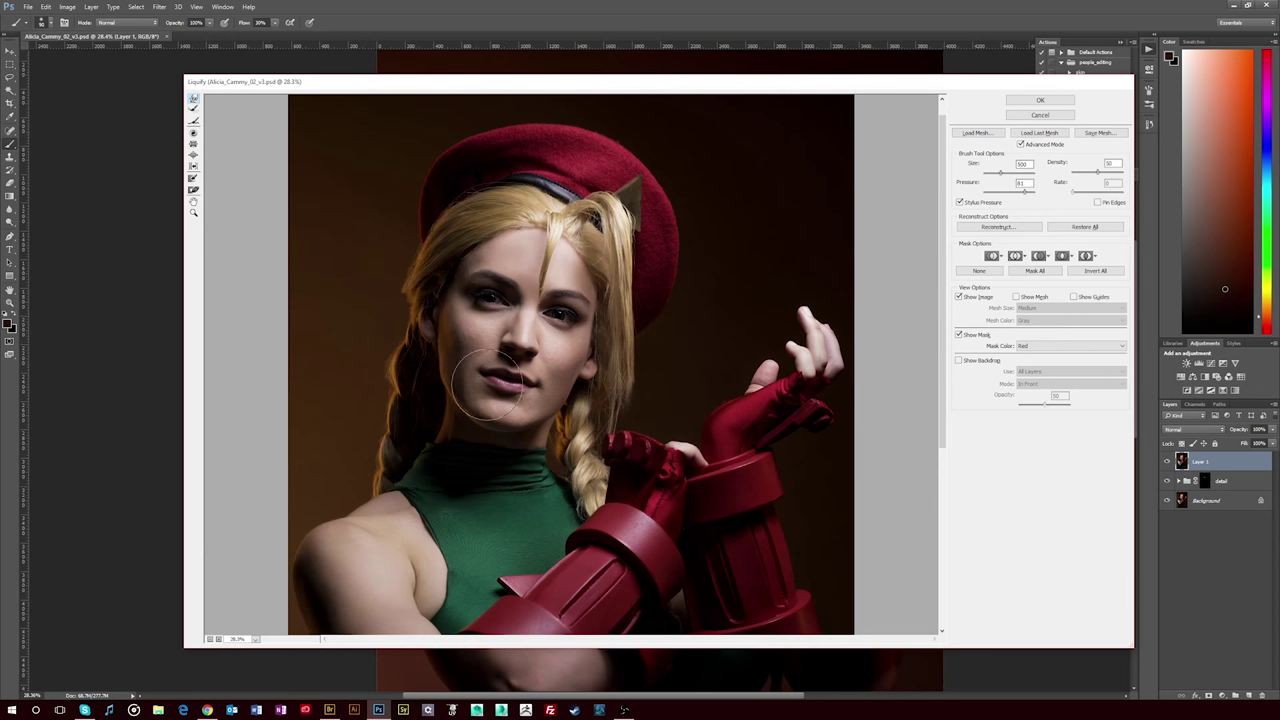
key("b")
key("ctrl+minus")
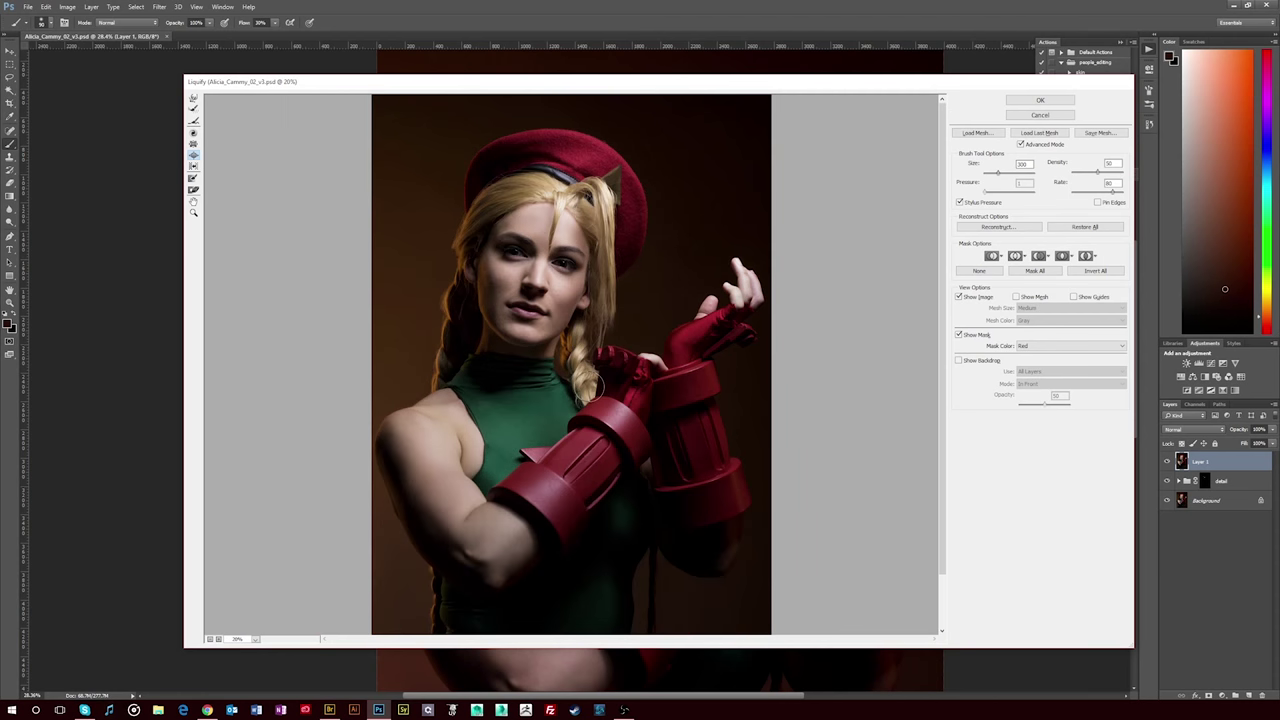
key("w")
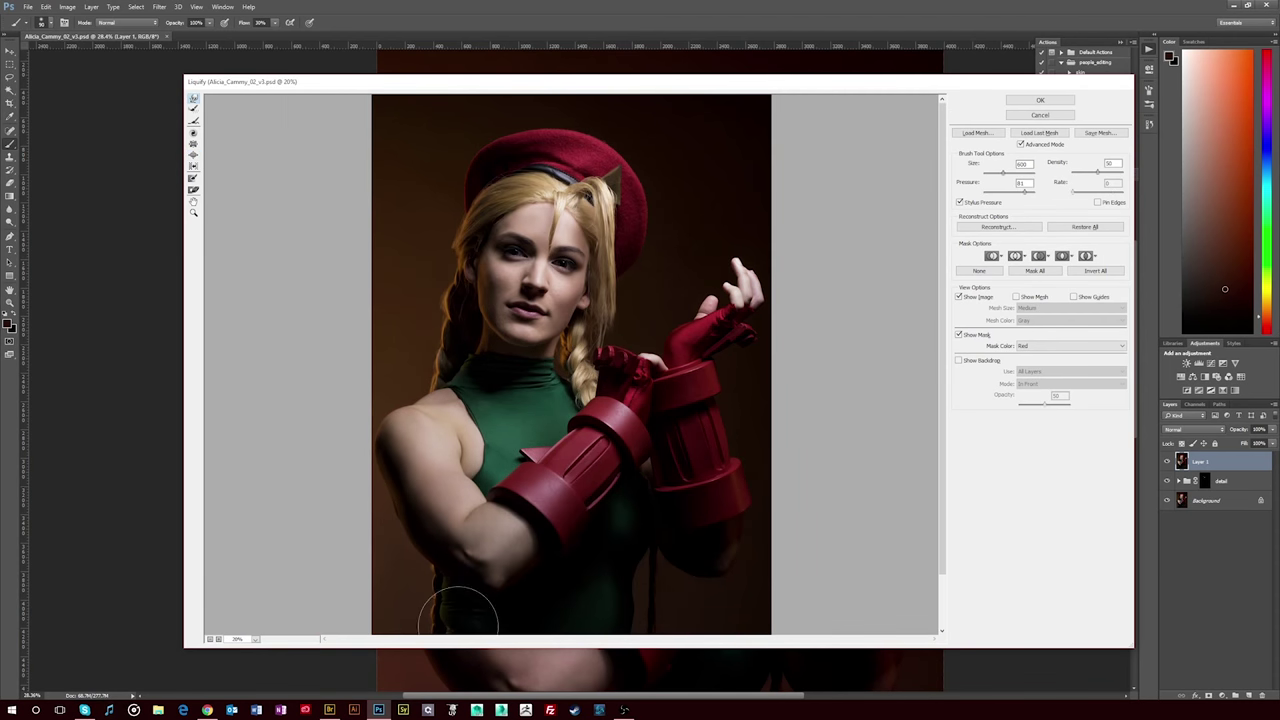
Slim the hip and thigh with an 800 warp brush, then reduce it to 500
key("bracketright")
key("bracketright")
key("bracketleft")
key("bracketleft")
key("bracketleft")
key("bracketright")
key("bracketright")
key("bracketright")
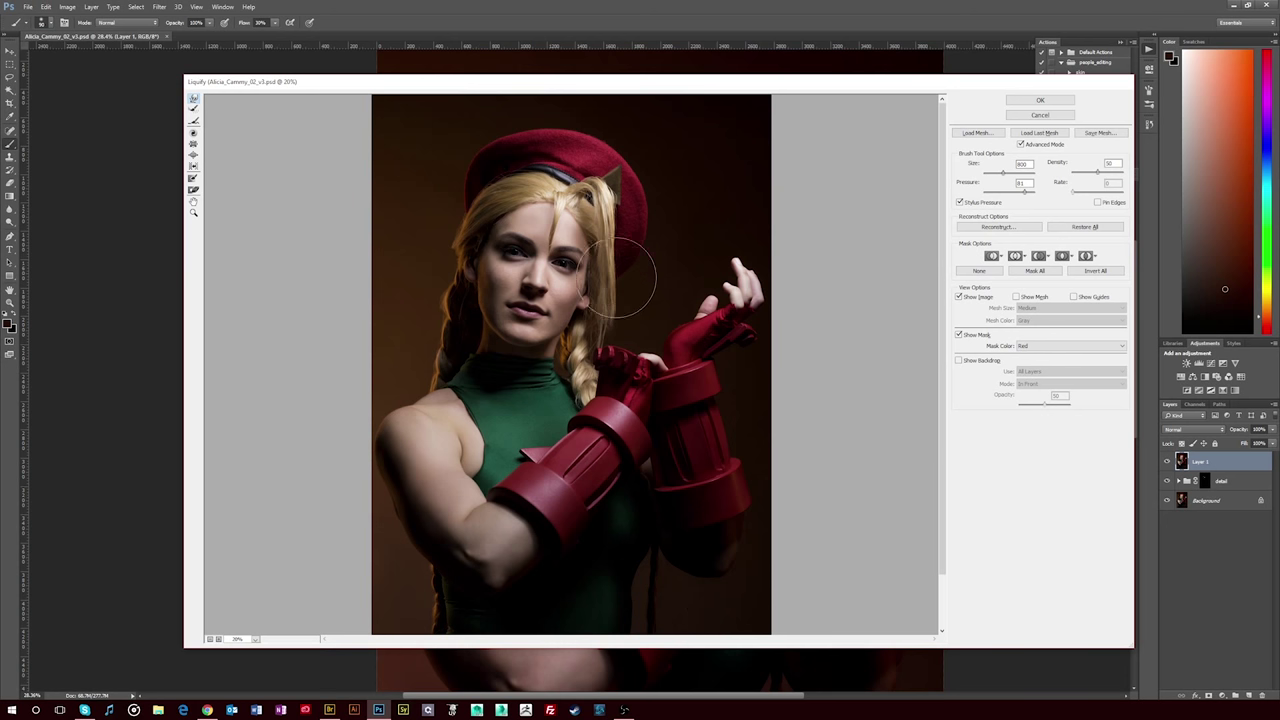
scroll(540, 425, "down", 1)
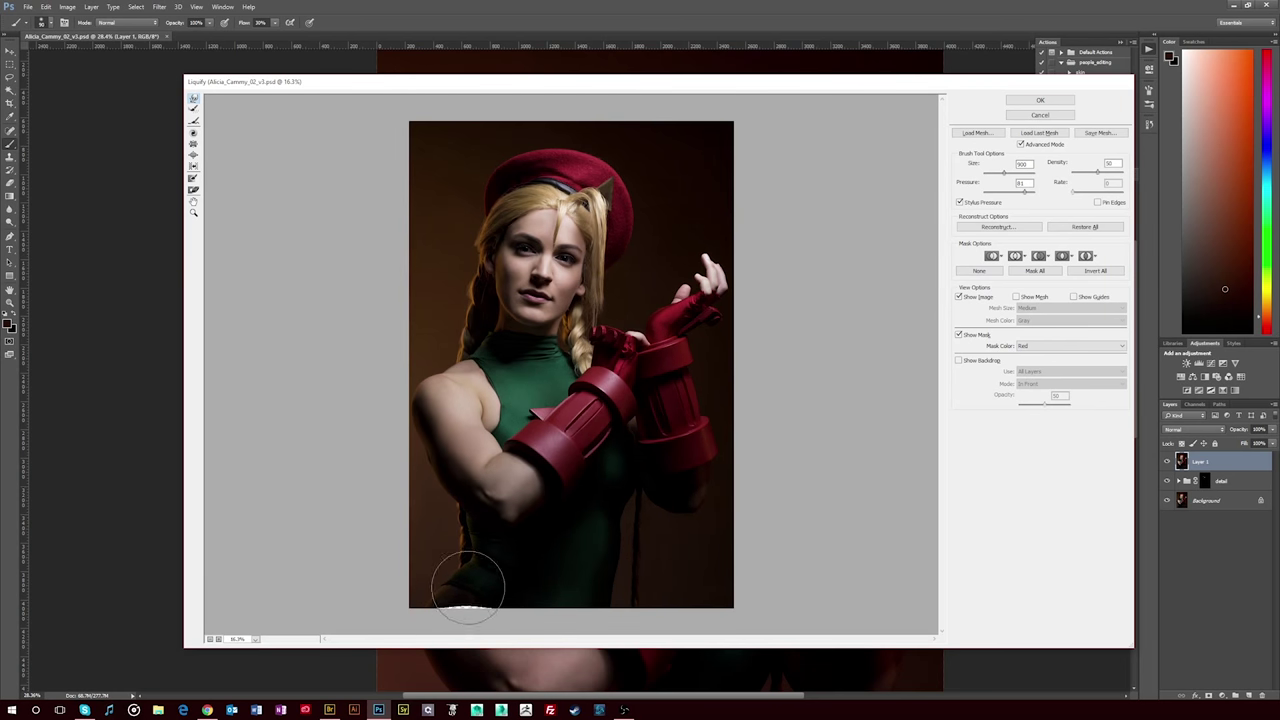
left_click_drag(468, 587, 443, 586)
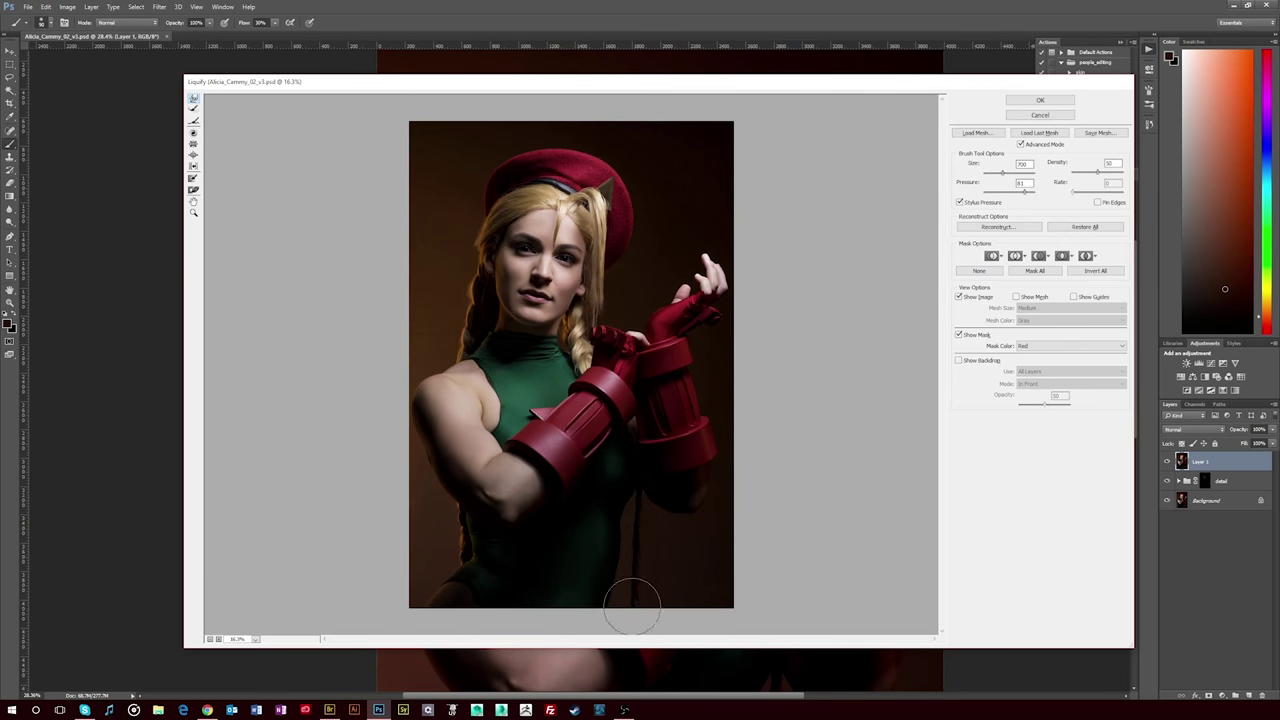
left_click_drag(632, 590, 636, 560)
key("bracketleft")
key("bracketleft")
key("bracketleft")
key("bracketleft")
key("bracketleft")
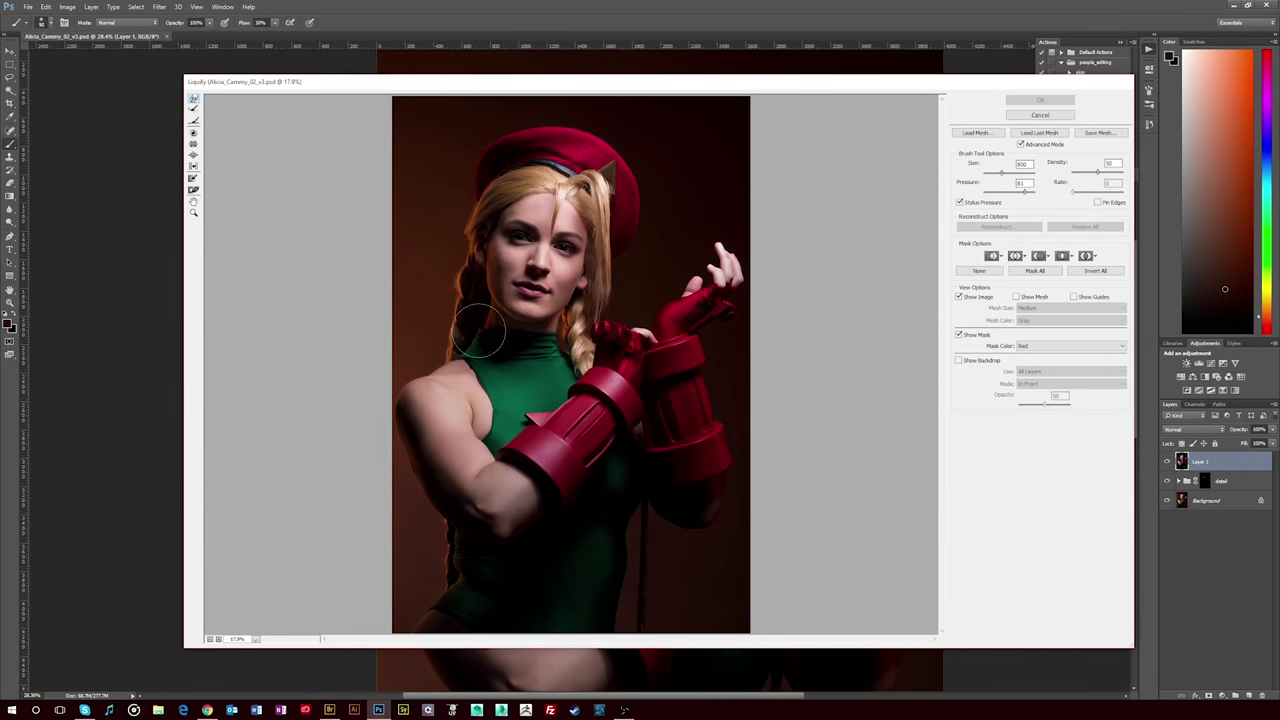
key("bracketleft")
key("bracketleft")
key("bracketleft")
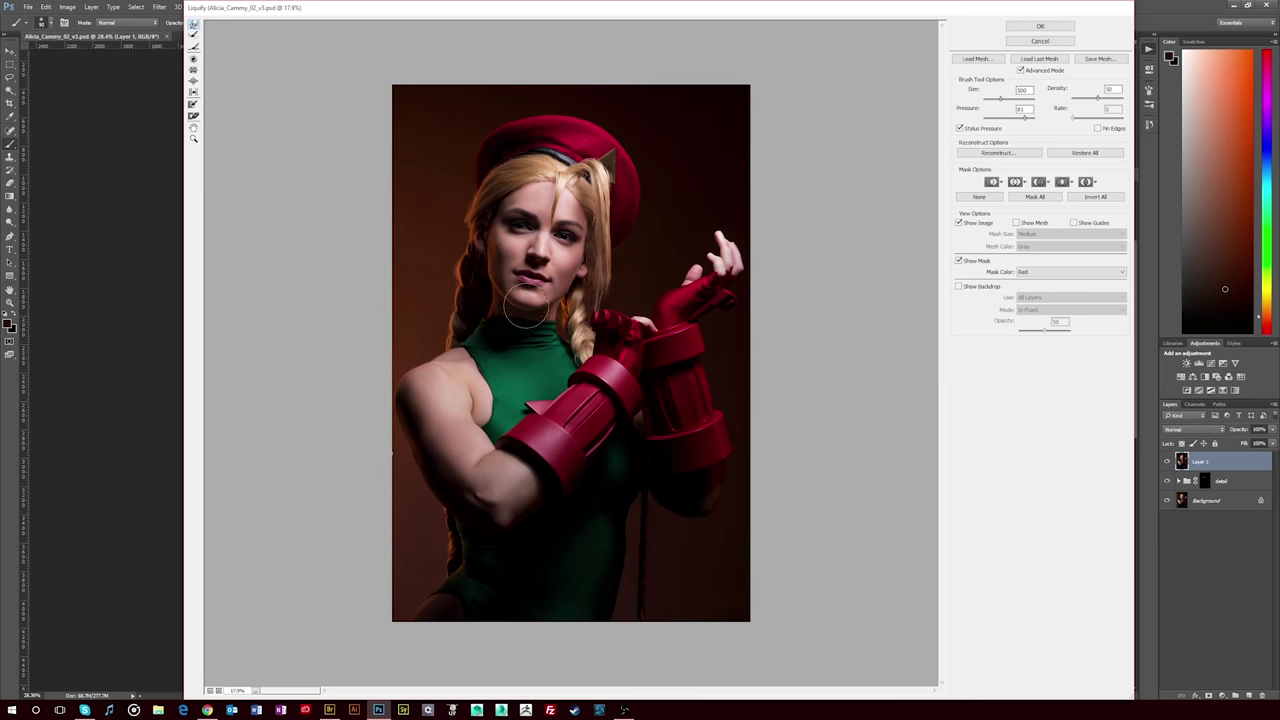
Return from the browser to Liquify and resize the warp brush, ending at 700
key("bracketleft")
key("bracketleft")
left_click(207, 710)
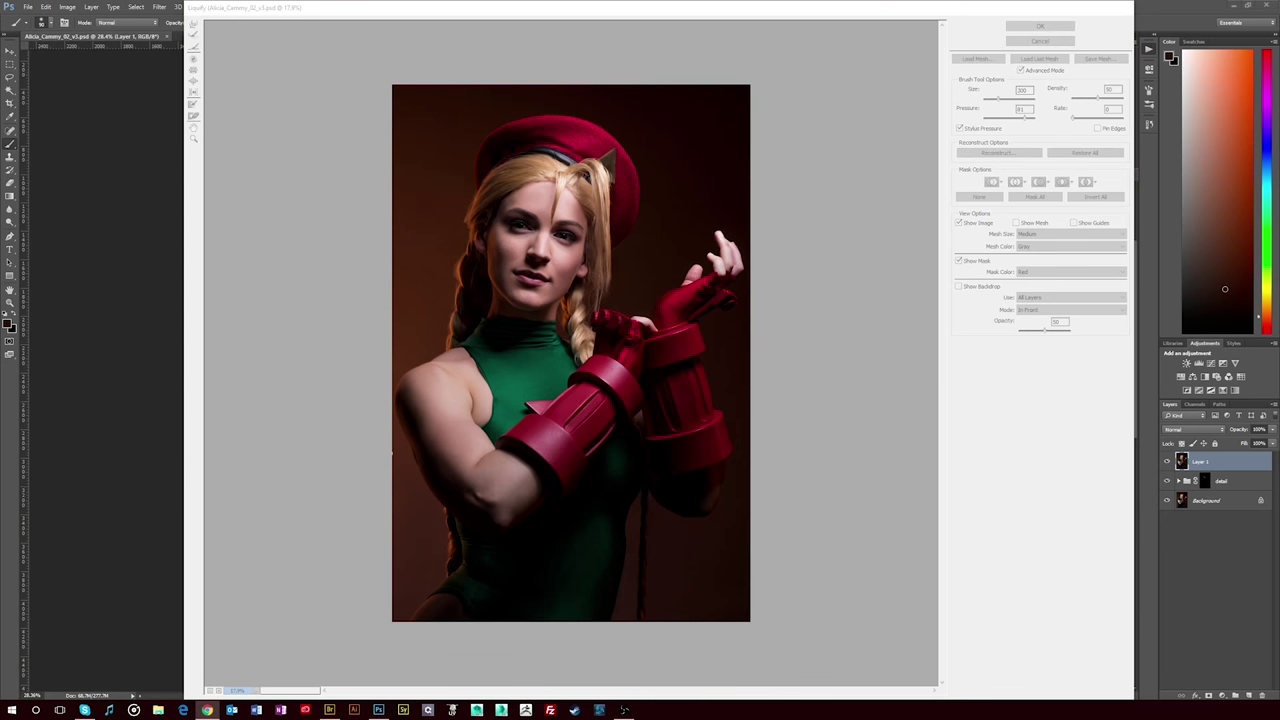
left_click(540, 270)
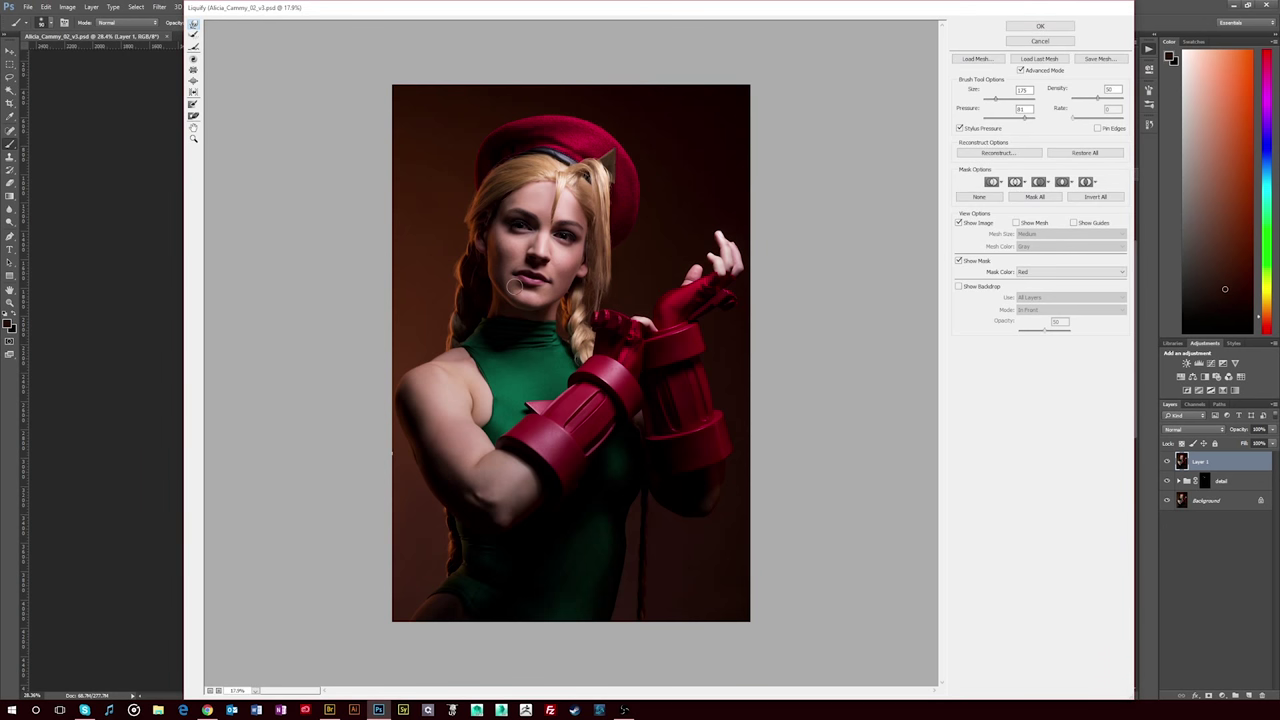
key("bracketright")
key("bracketright")
key("bracketright")
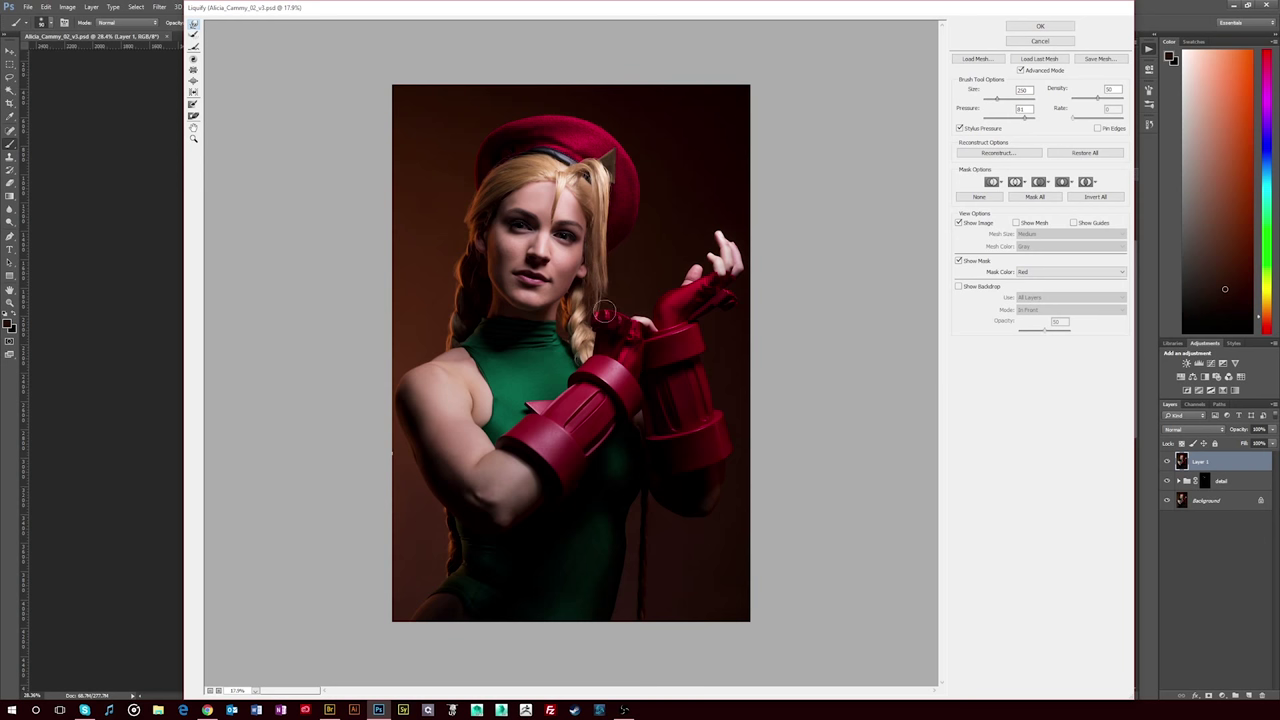
scroll(595, 255, "up", 2)
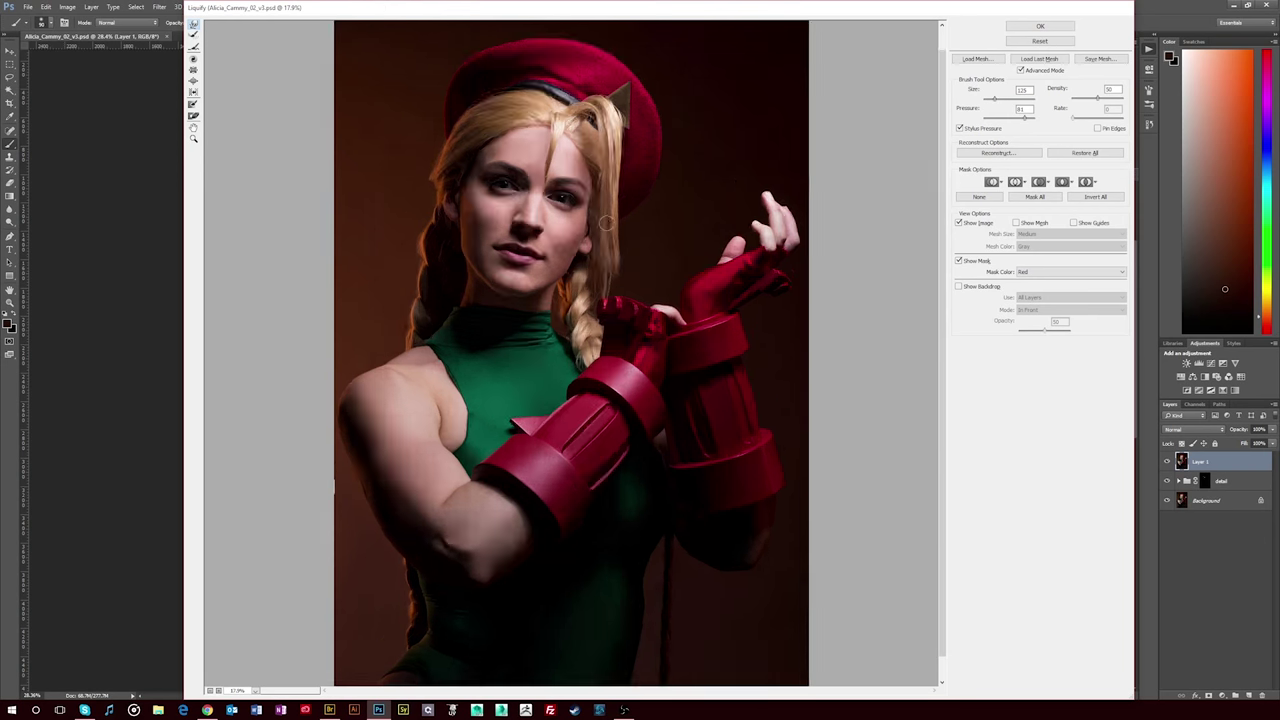
scroll(610, 300, "up", 2)
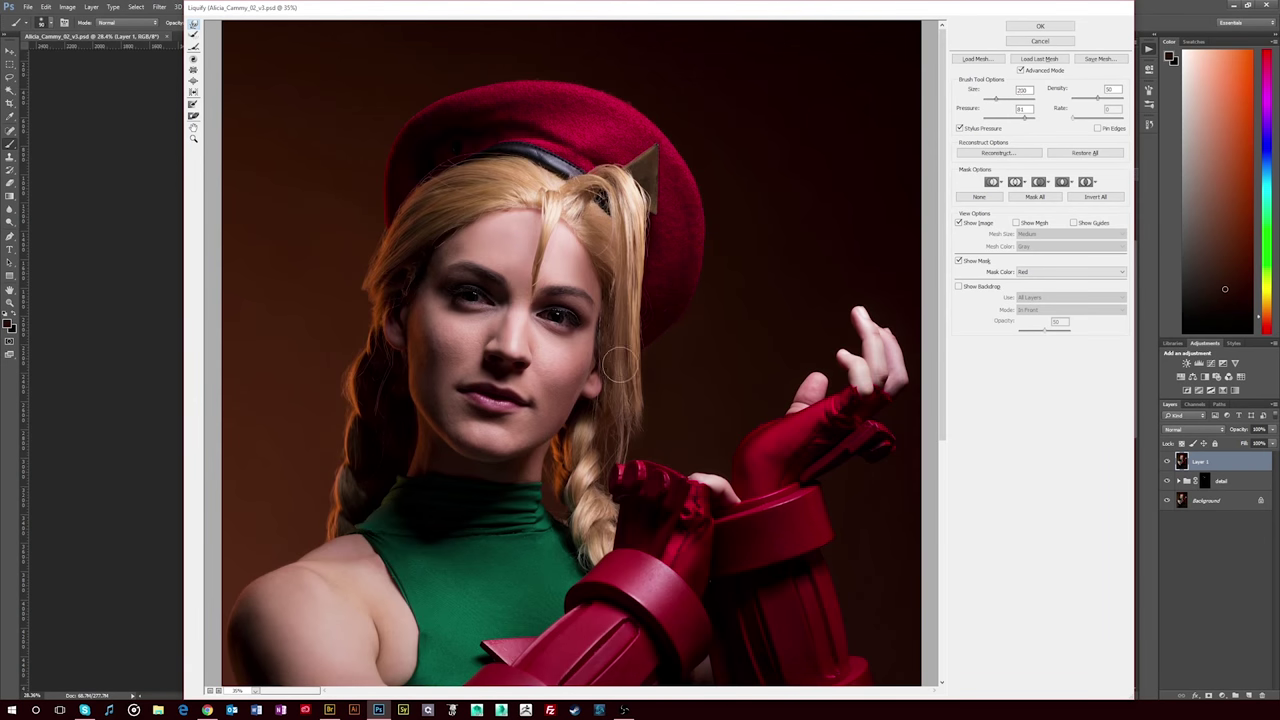
scroll(632, 373, "down", 4)
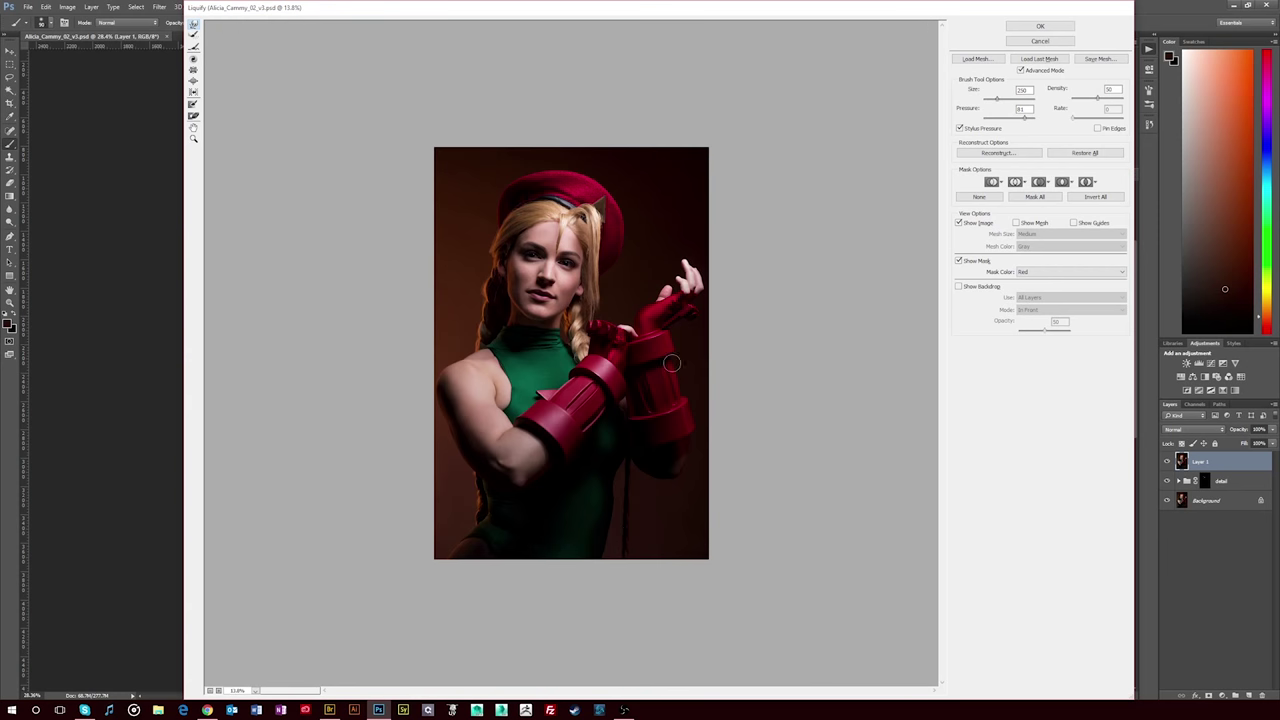
key("bracketright")
key("bracketright")
key("bracketright")
key("bracketleft")
key("bracketleft")
key("bracketleft")
Apply the Liquify changes and set a much smaller brush at 20% opacity
left_click(1040, 26)
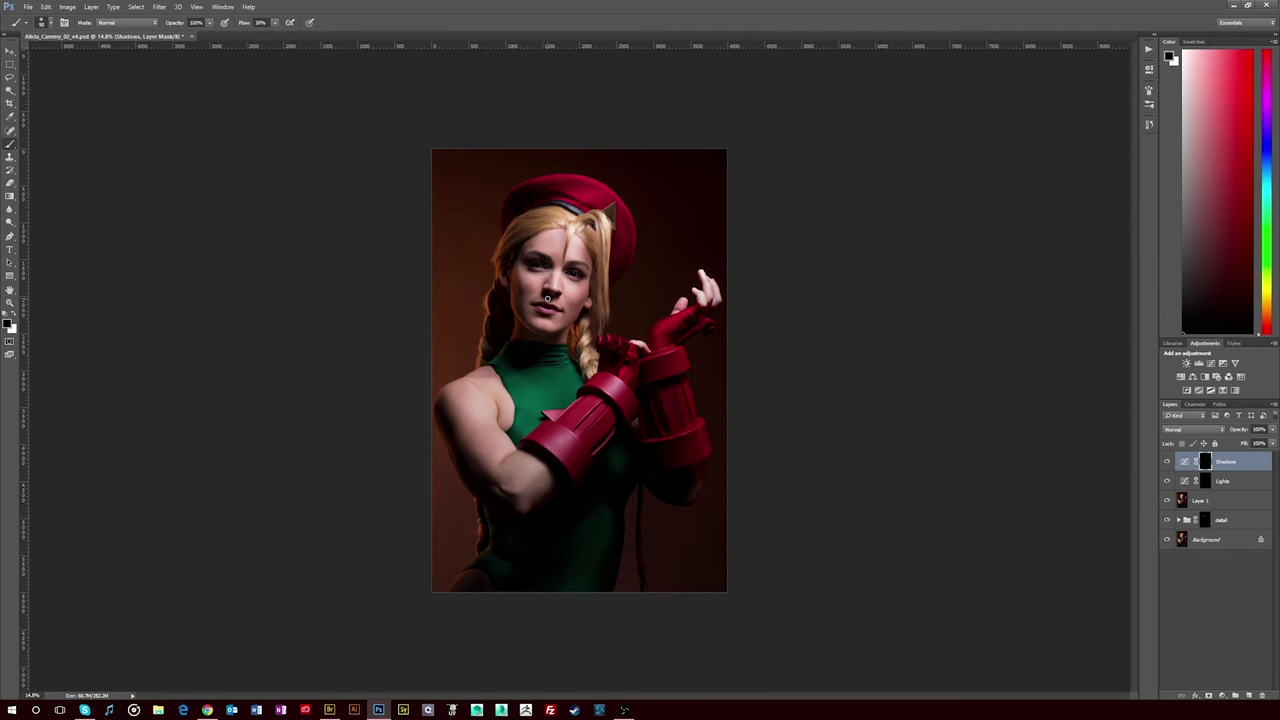
scroll(428, 326, "up", 3)
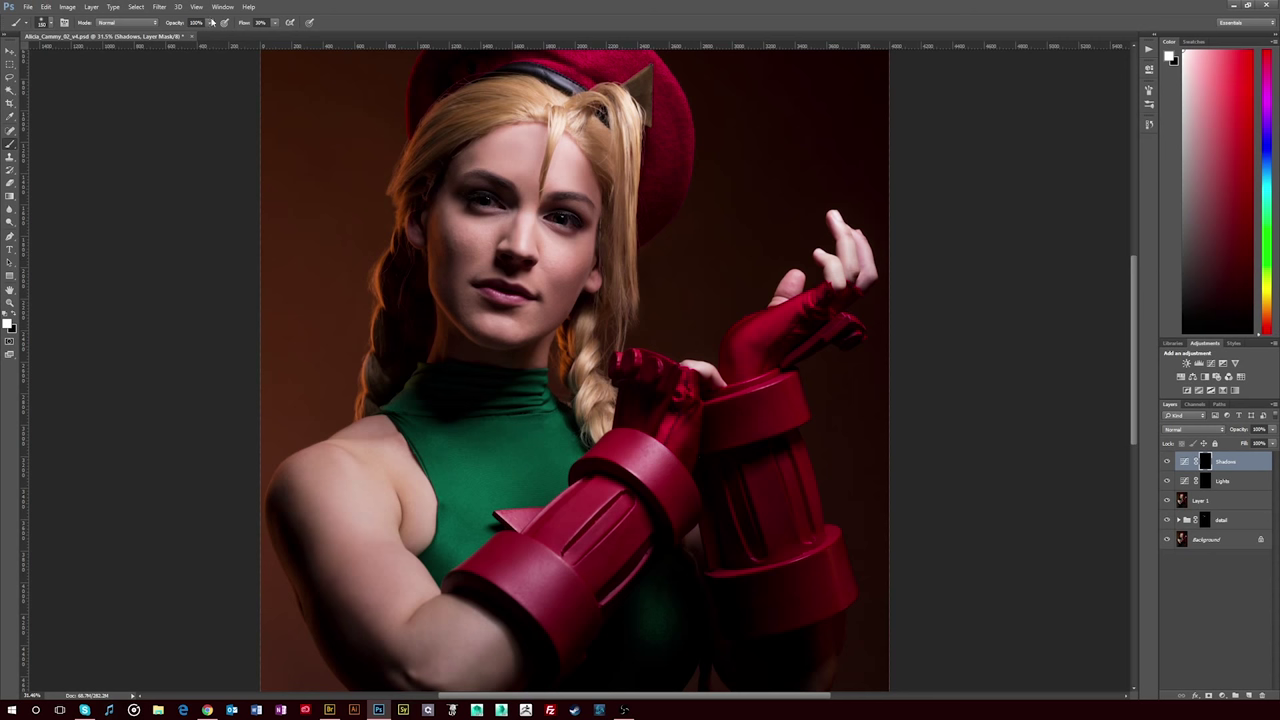
key("2")
left_click(224, 22)
left_click(224, 22)
key("bracketleft")
key("bracketleft")
key("bracketleft")
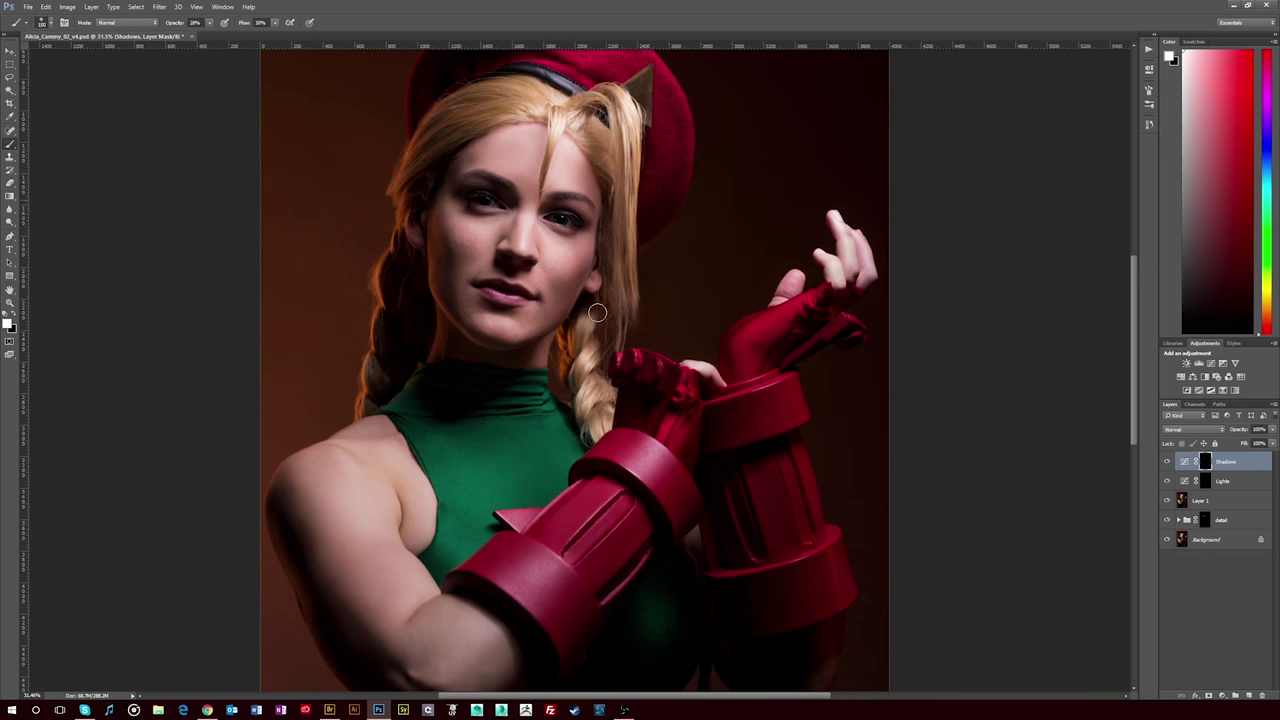
Darken the right braid and the hair at the top of the head on the Shadows mask
left_click_drag(586, 302, 580, 425)
left_click_drag(595, 370, 600, 425)
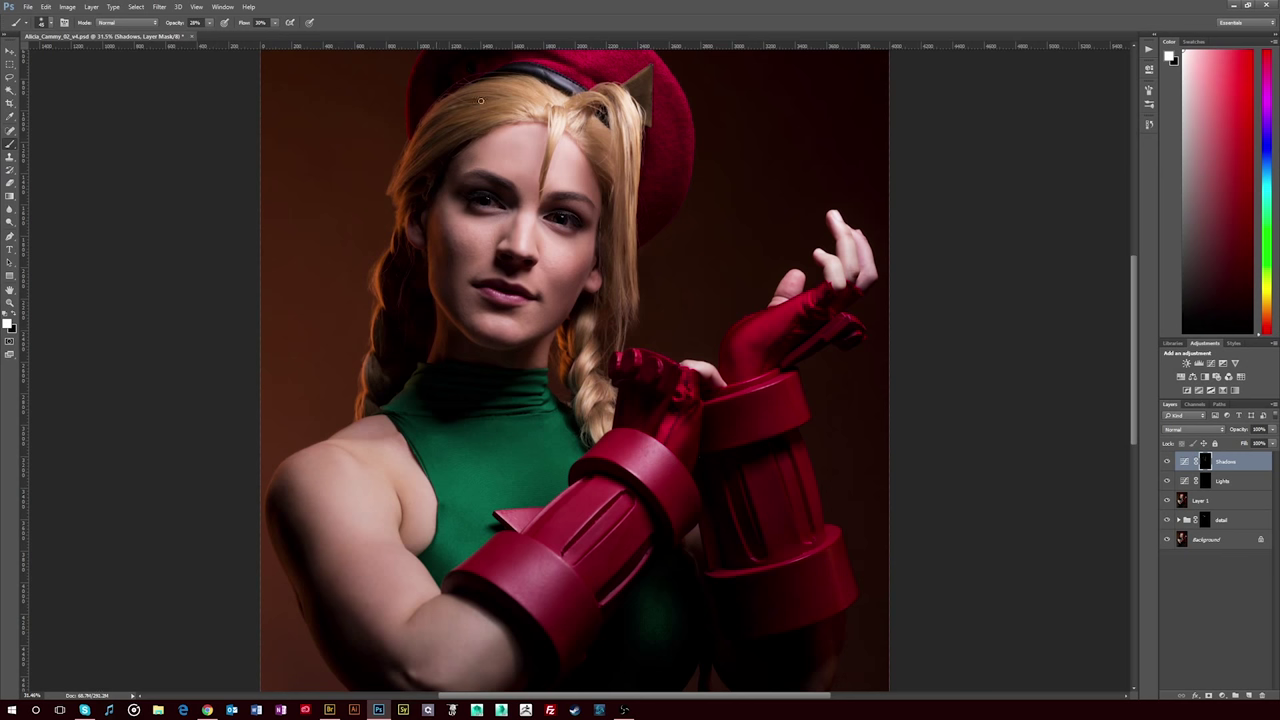
left_click_drag(480, 100, 596, 102)
scroll(468, 187, "up", 3)
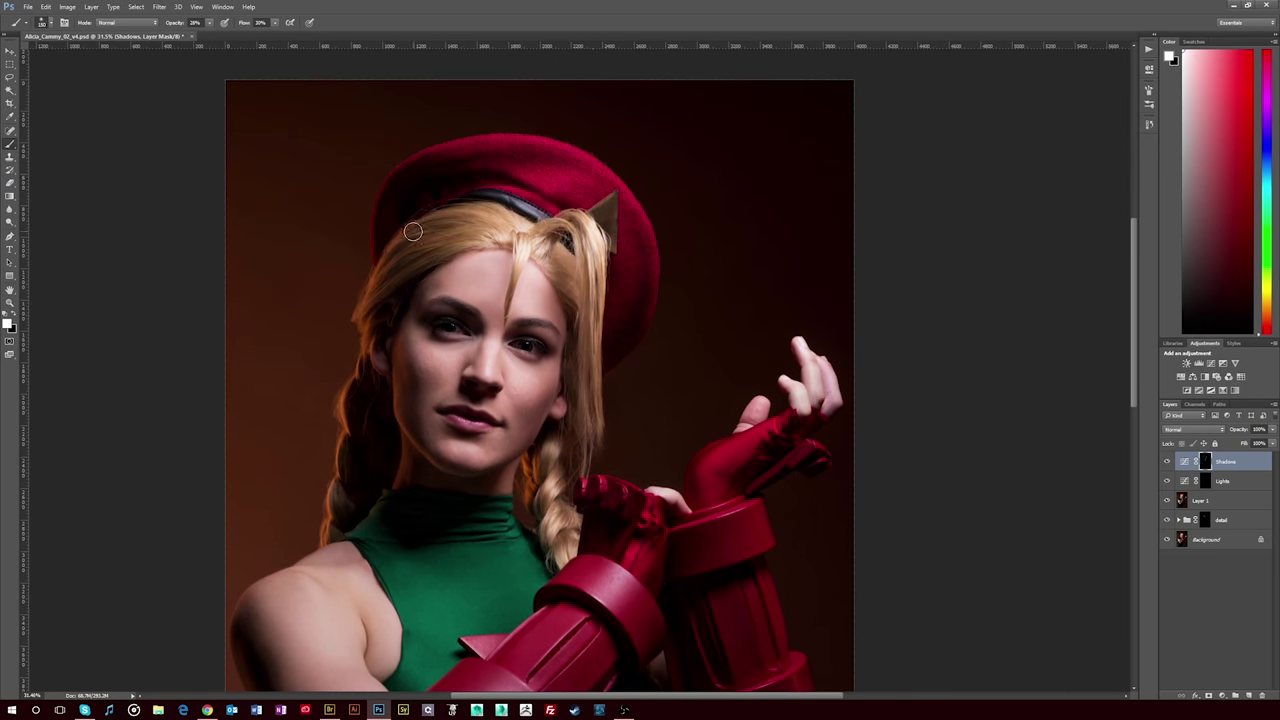
scroll(465, 298, "down", 2)
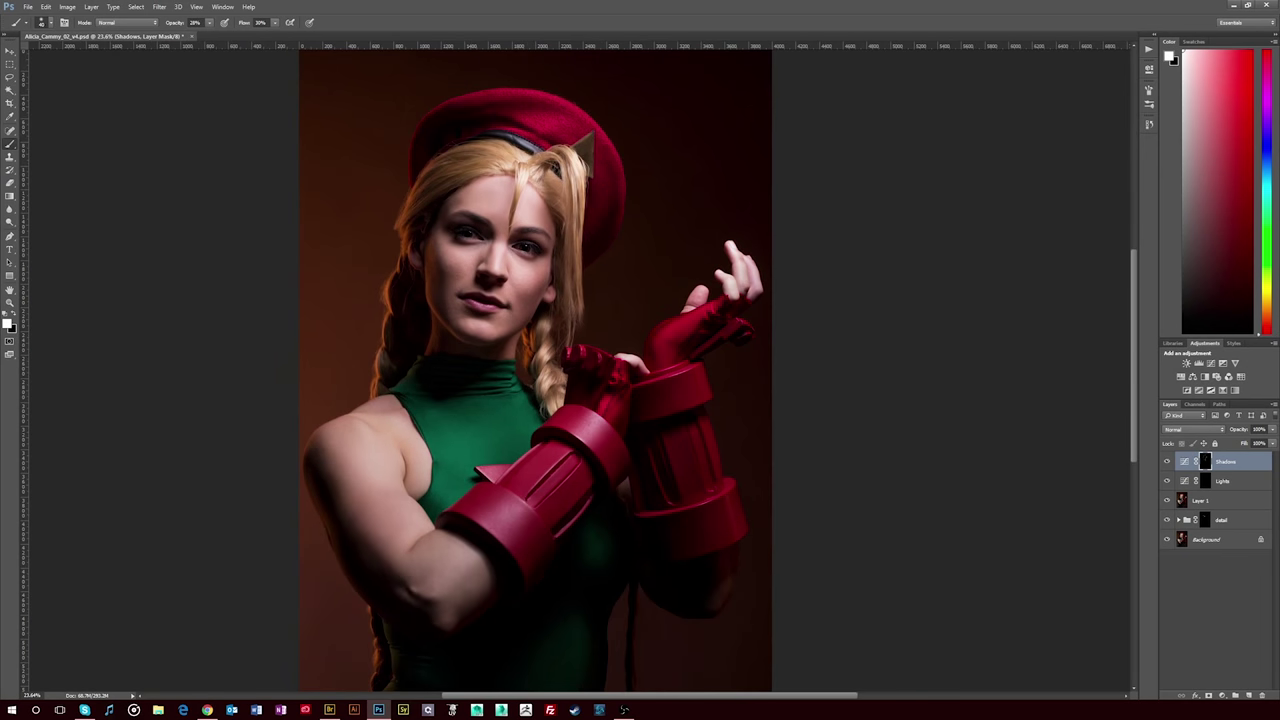
scroll(472, 425, "down", 3)
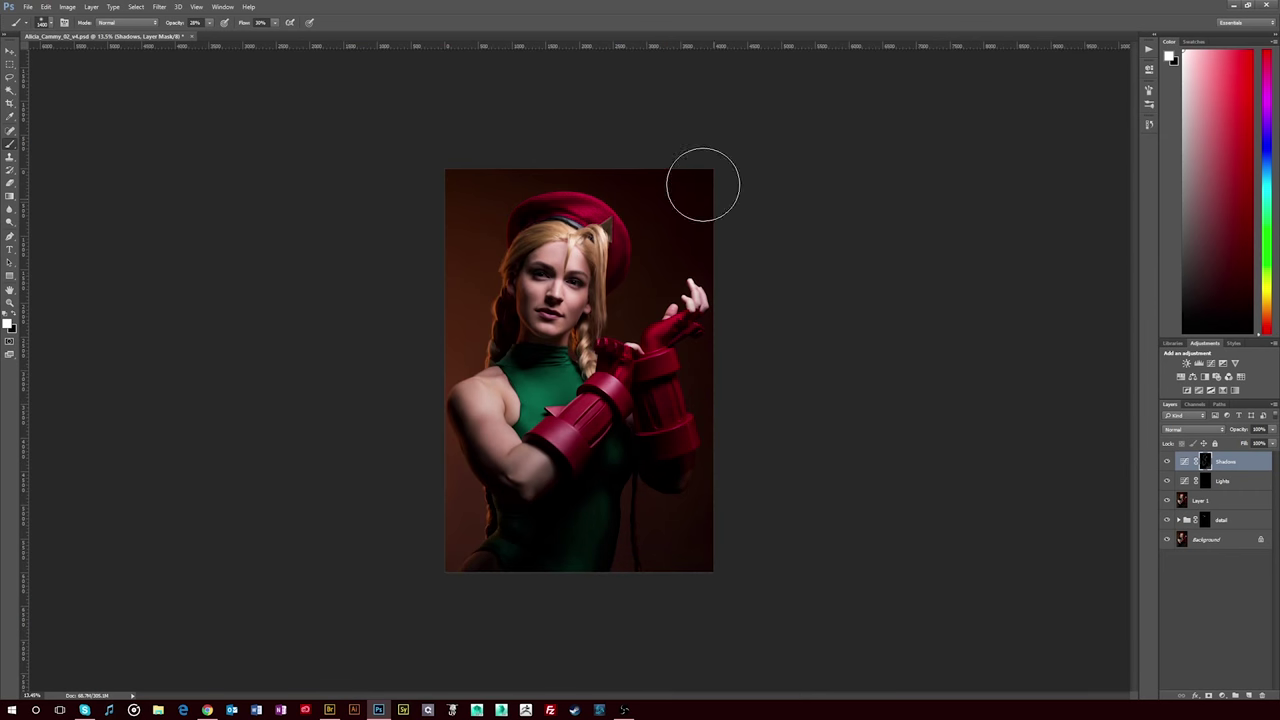
left_click(1210, 482)
scroll(615, 350, "up", 2)
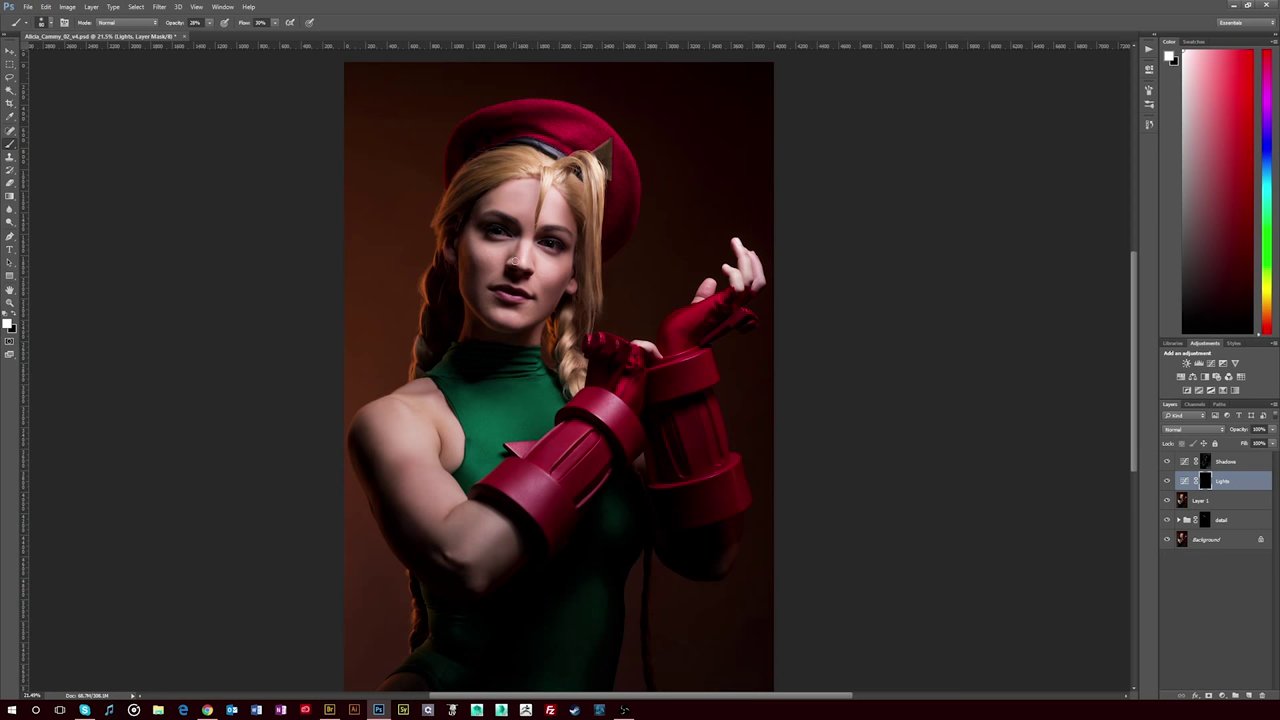
Brighten the top of the hair, the blonde braid and the red gauntlet on the Lights mask
left_click_drag(488, 225, 505, 161)
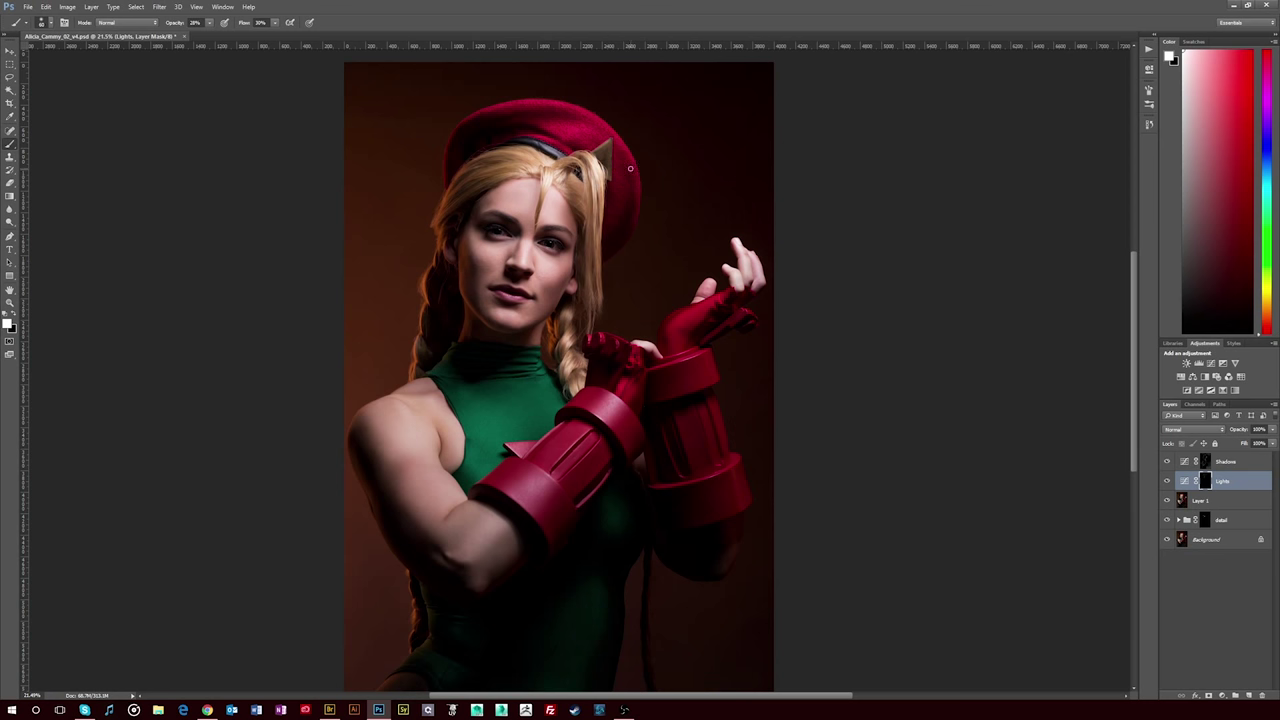
left_click_drag(597, 168, 596, 339)
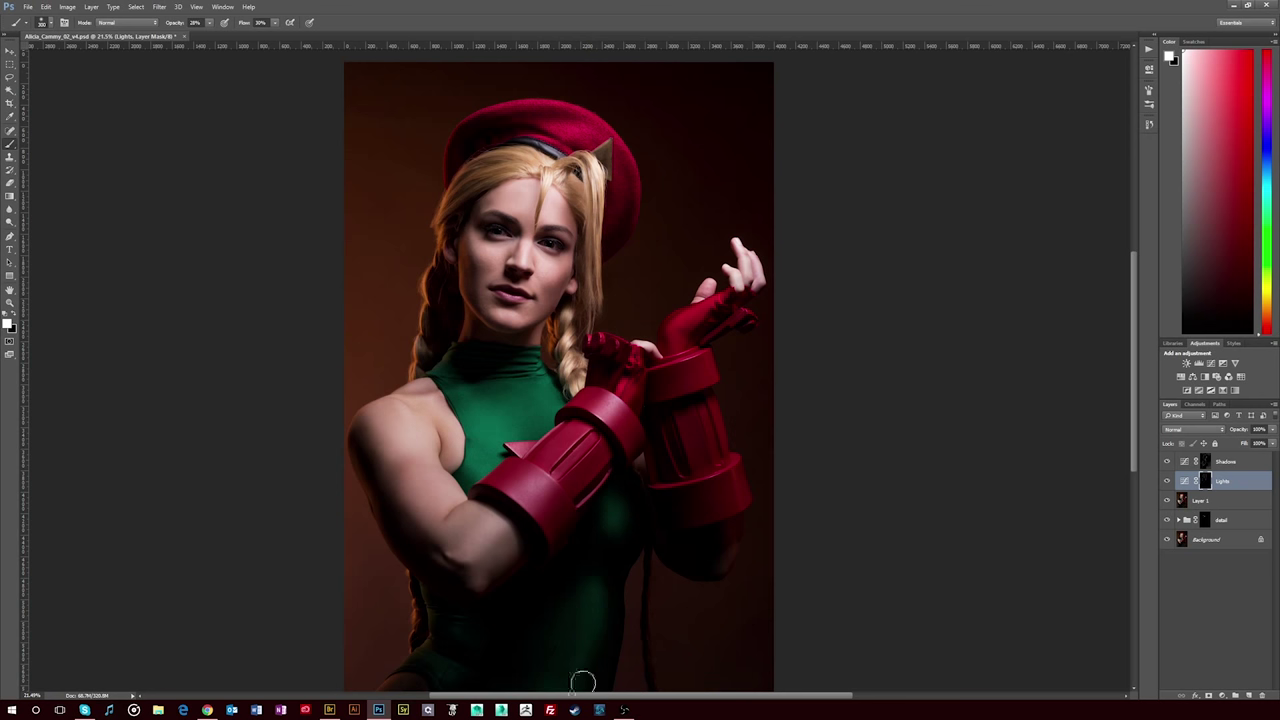
scroll(580, 677, "down", 3)
scroll(471, 429, "left", 4)
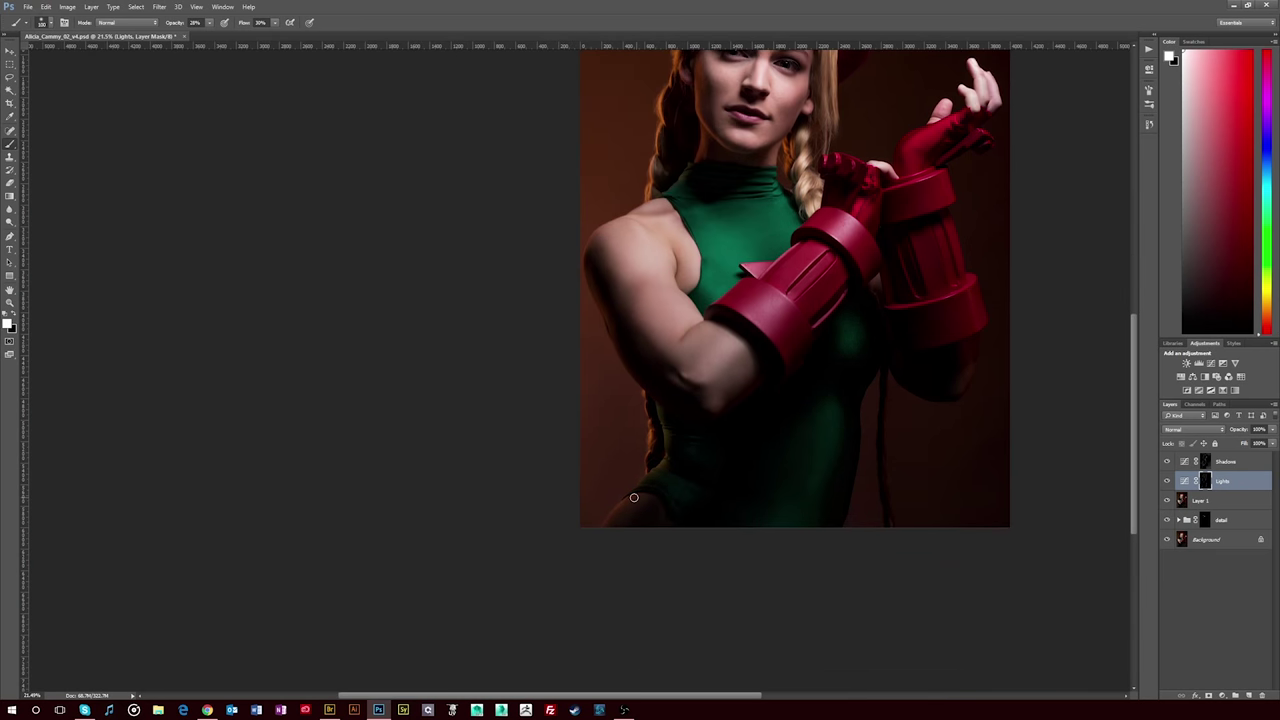
mouse_move(705, 362)
left_mouse_down()
mouse_move(789, 318)
mouse_move(817, 244)
mouse_move(862, 194)
left_mouse_up()
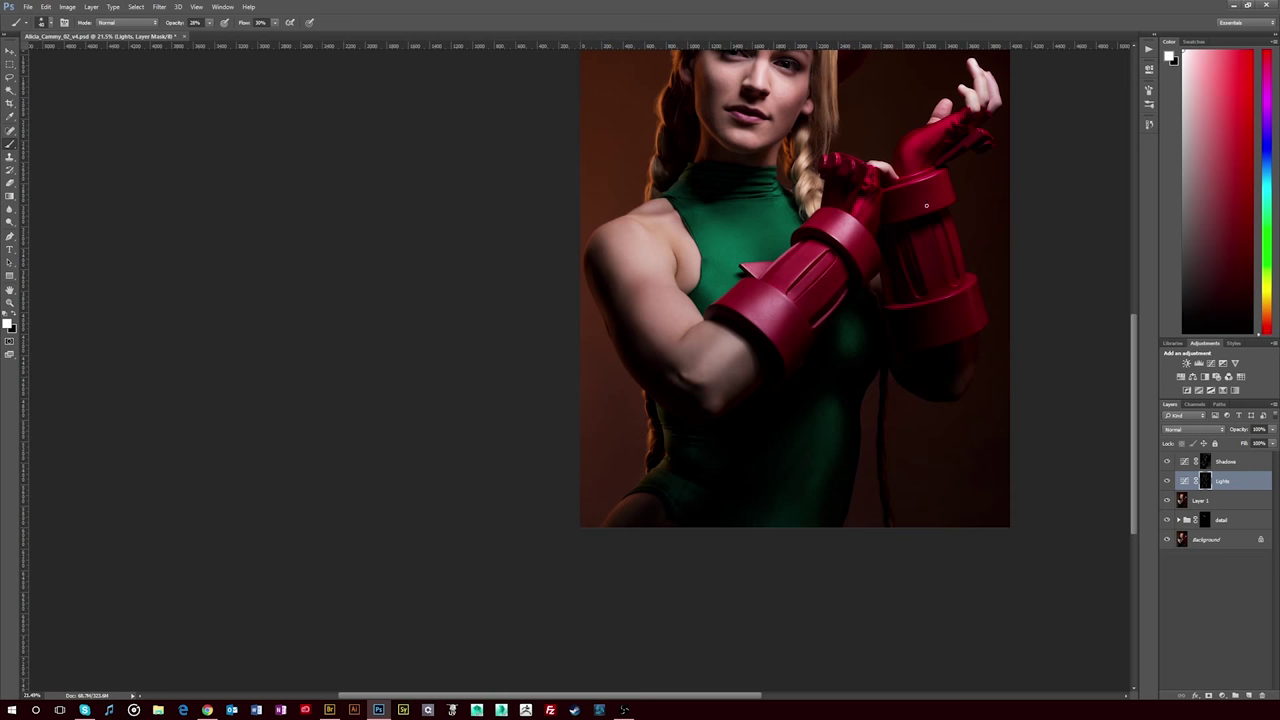
key("ctrl+0")
key("alt+bracketright")
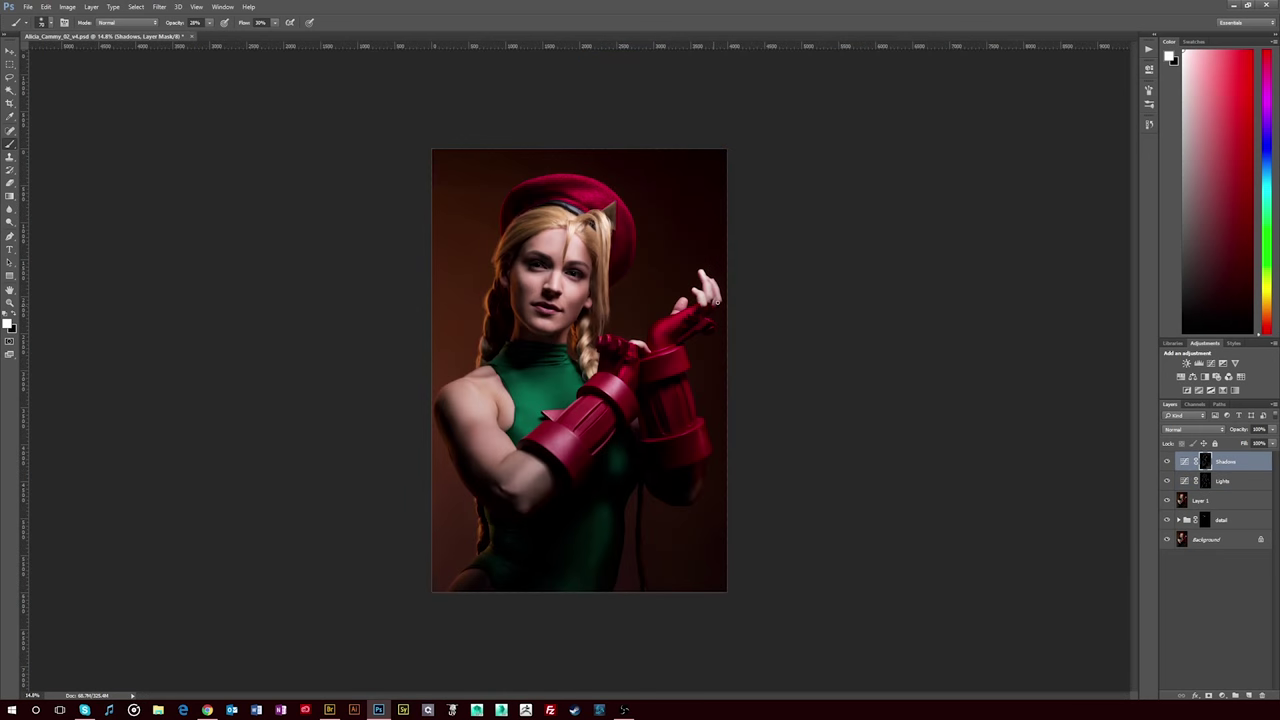
key("alt+bracketleft")
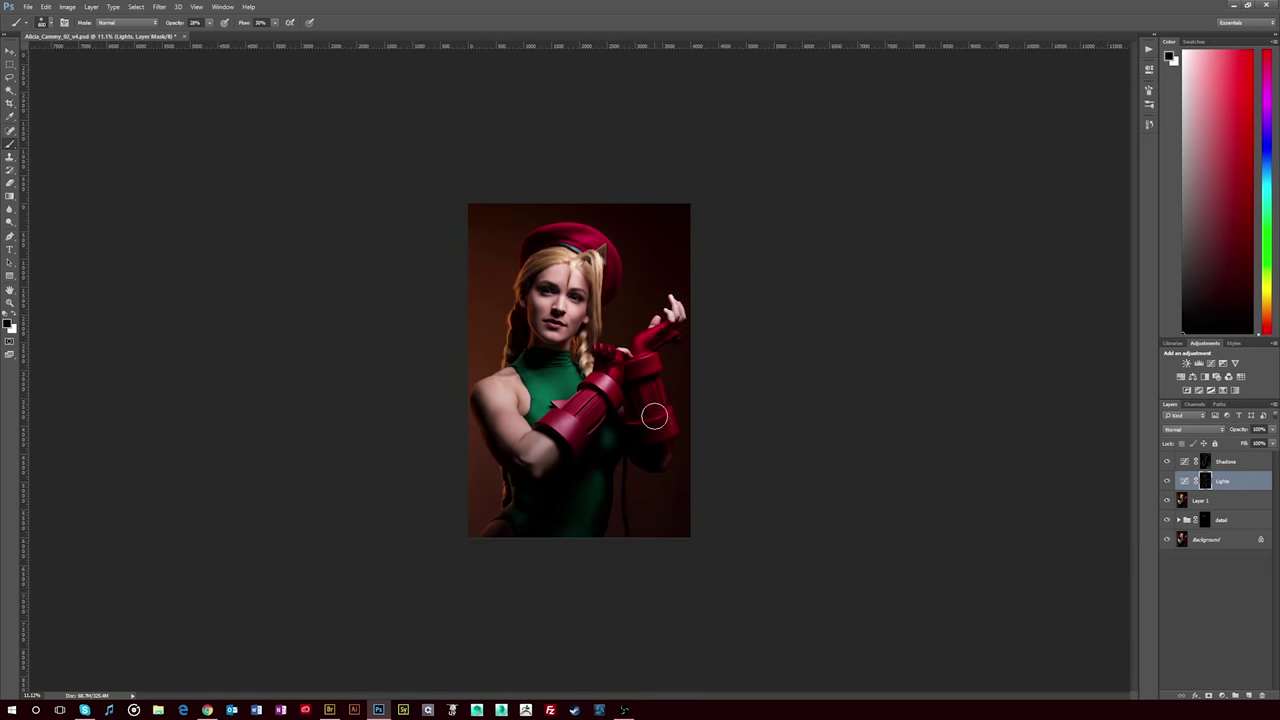
scroll(686, 358, "down", 3)
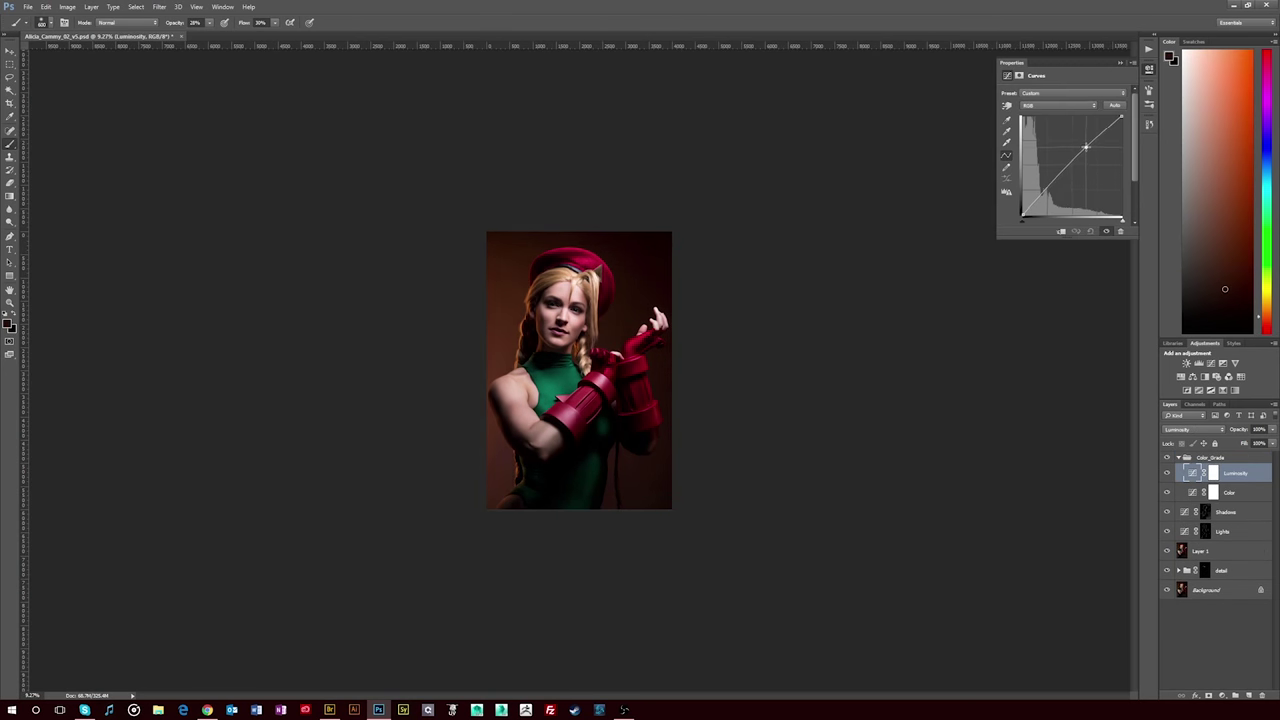
Select the Color curves layer and view its Green and then Blue channel curves
left_click(1195, 492)
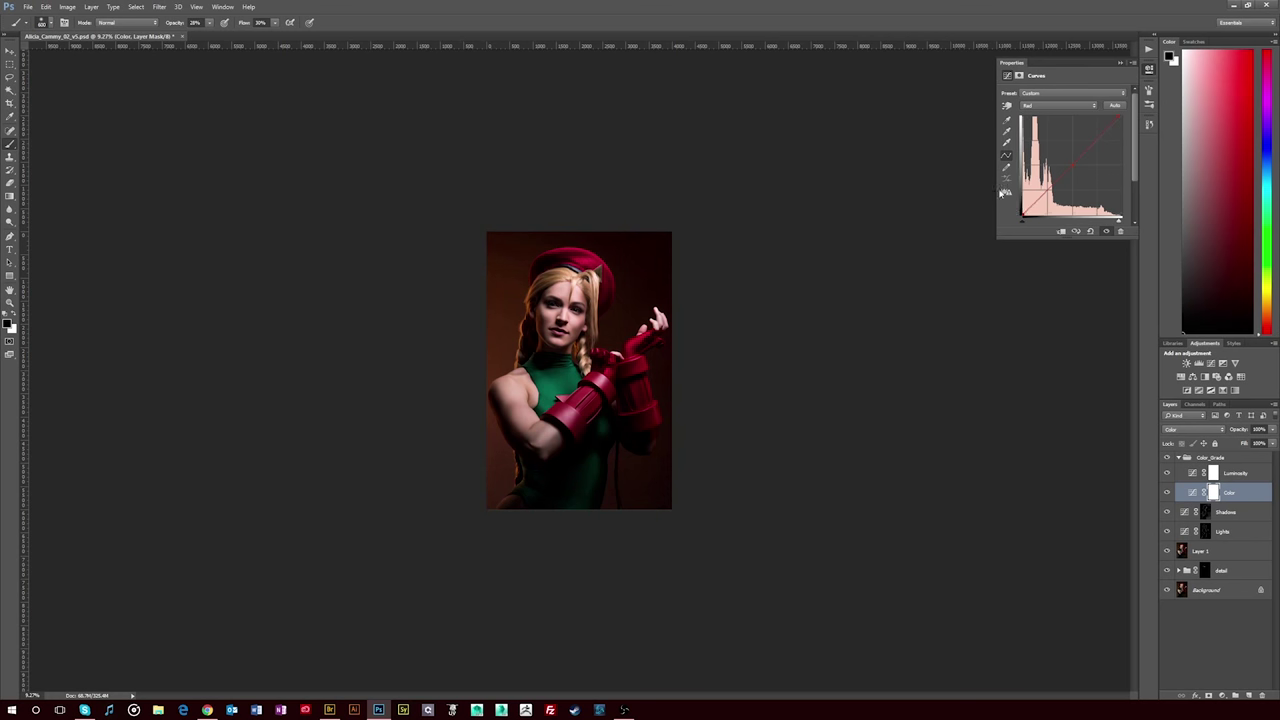
key("alt+4")
key("alt+5")
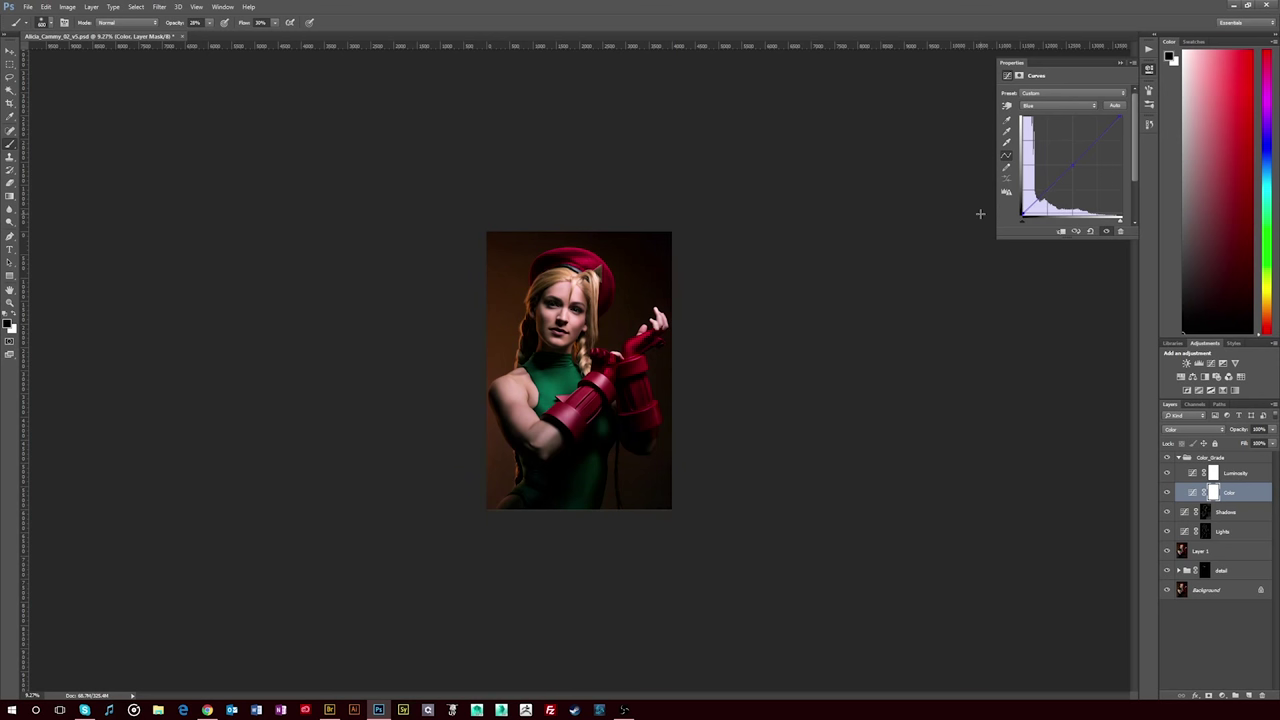
Add a Channel Mixer adjustment layer and try its black-and-white presets, including Infrared
left_click(1236, 471)
left_click(1241, 376)
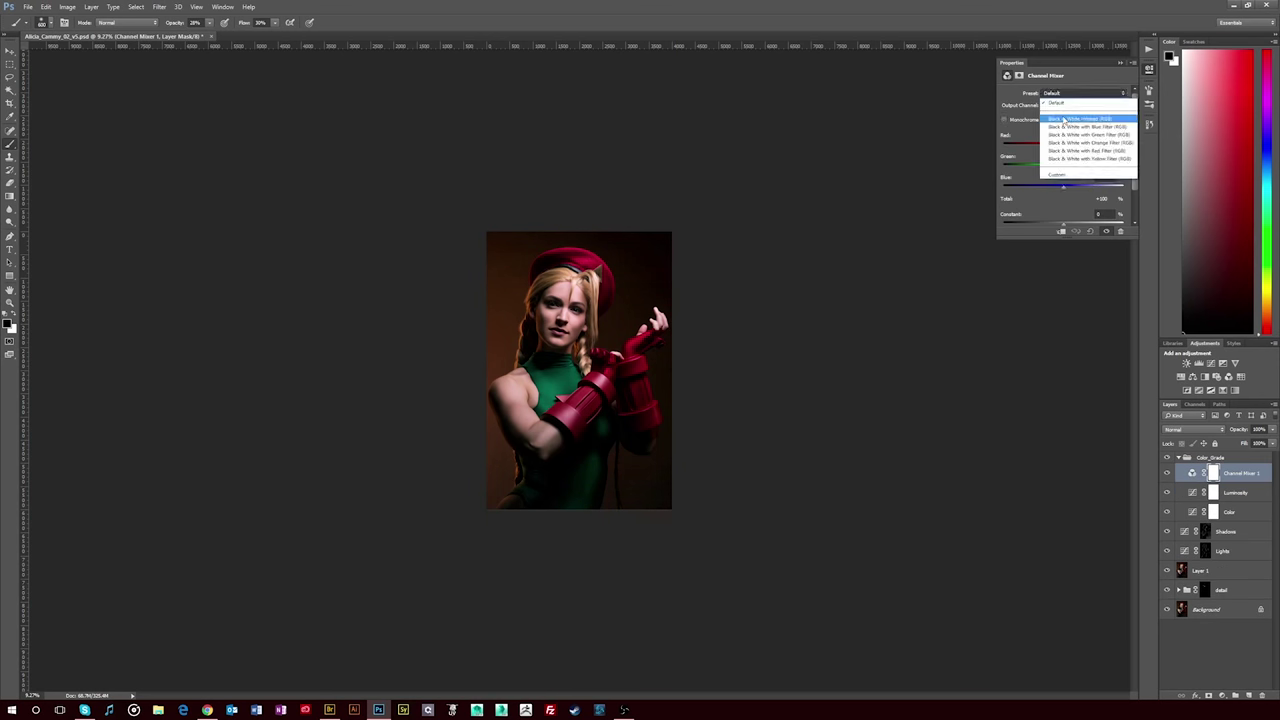
left_click(1083, 93)
left_click(1080, 117)
left_click(1083, 93)
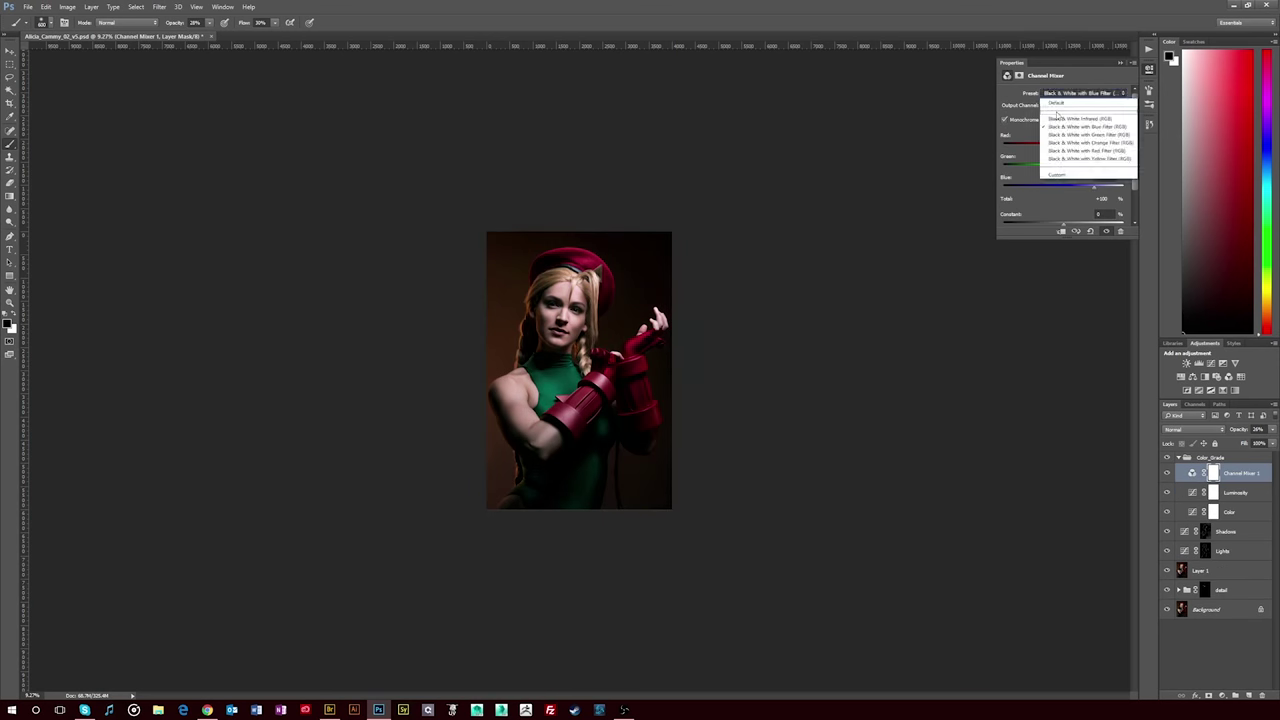
left_click(1088, 146)
left_click(1083, 93)
left_click(1078, 106)
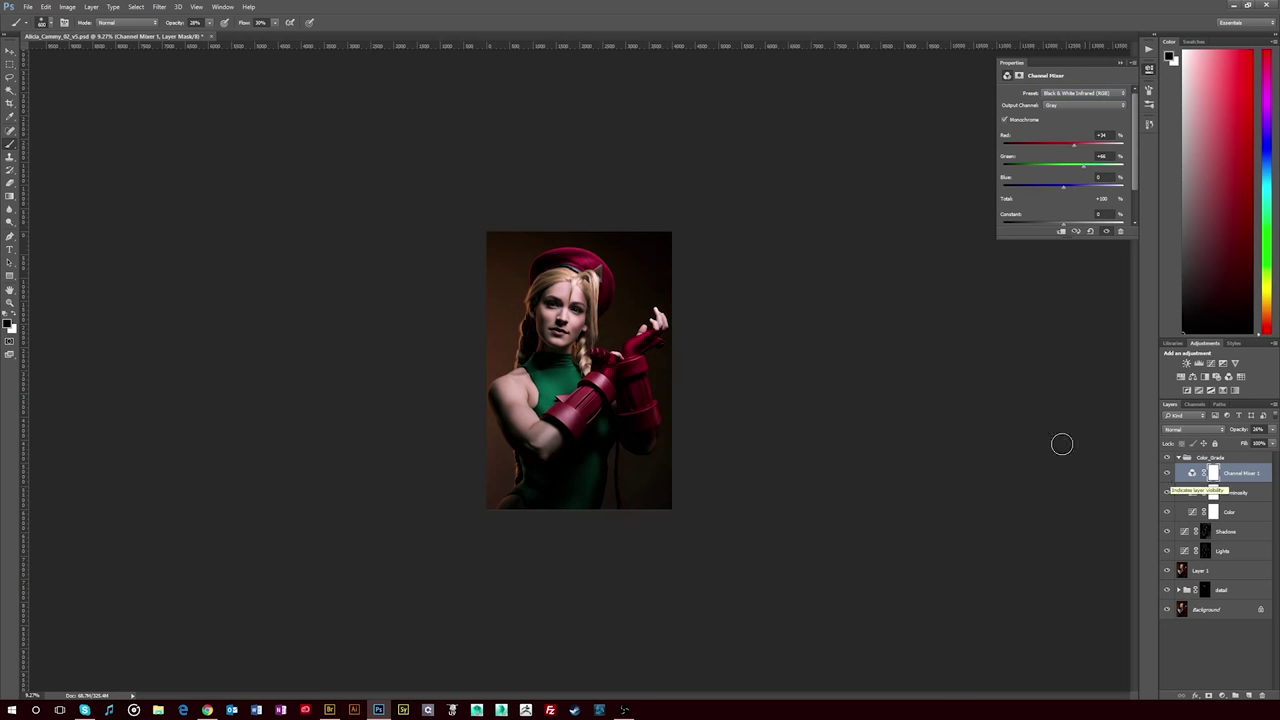
Apply the Black & White with Blue Filter preset and lower the mixer layer's opacity to 12%
left_click(1273, 429)
left_click_drag(1238, 443, 1222, 443)
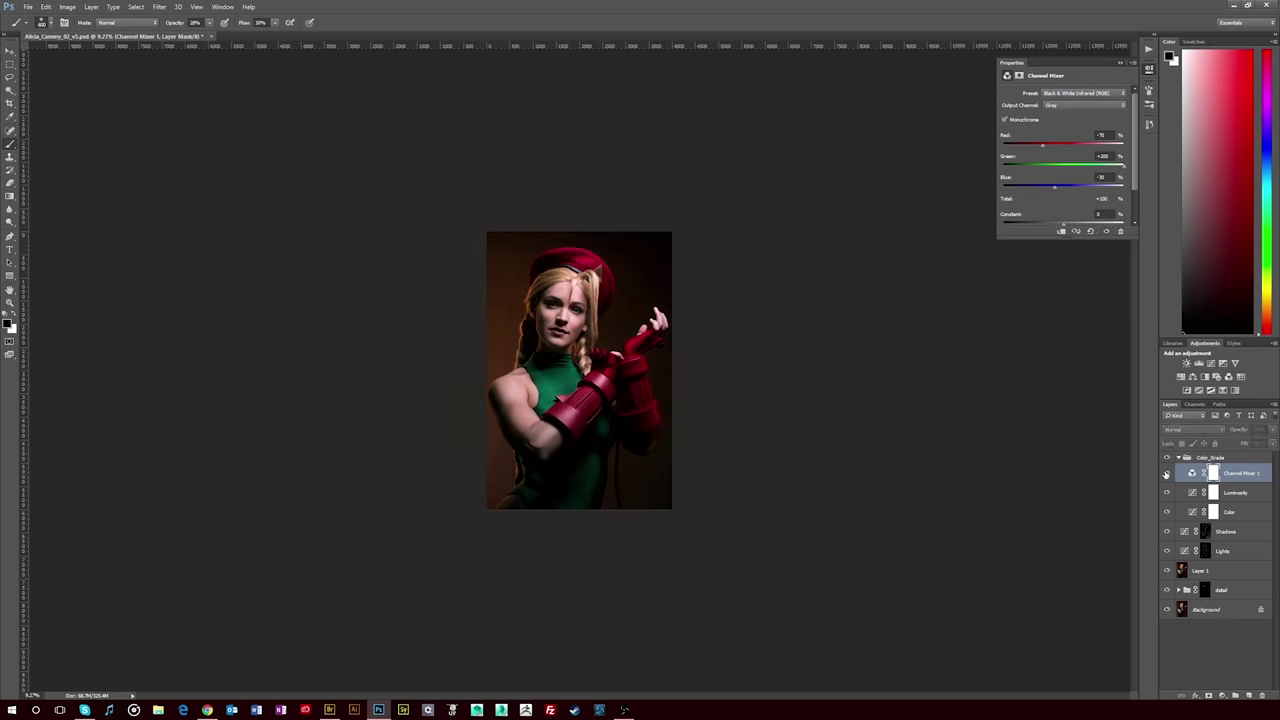
scroll(1068, 92, "down", 1)
scroll(1068, 92, "up", 2)
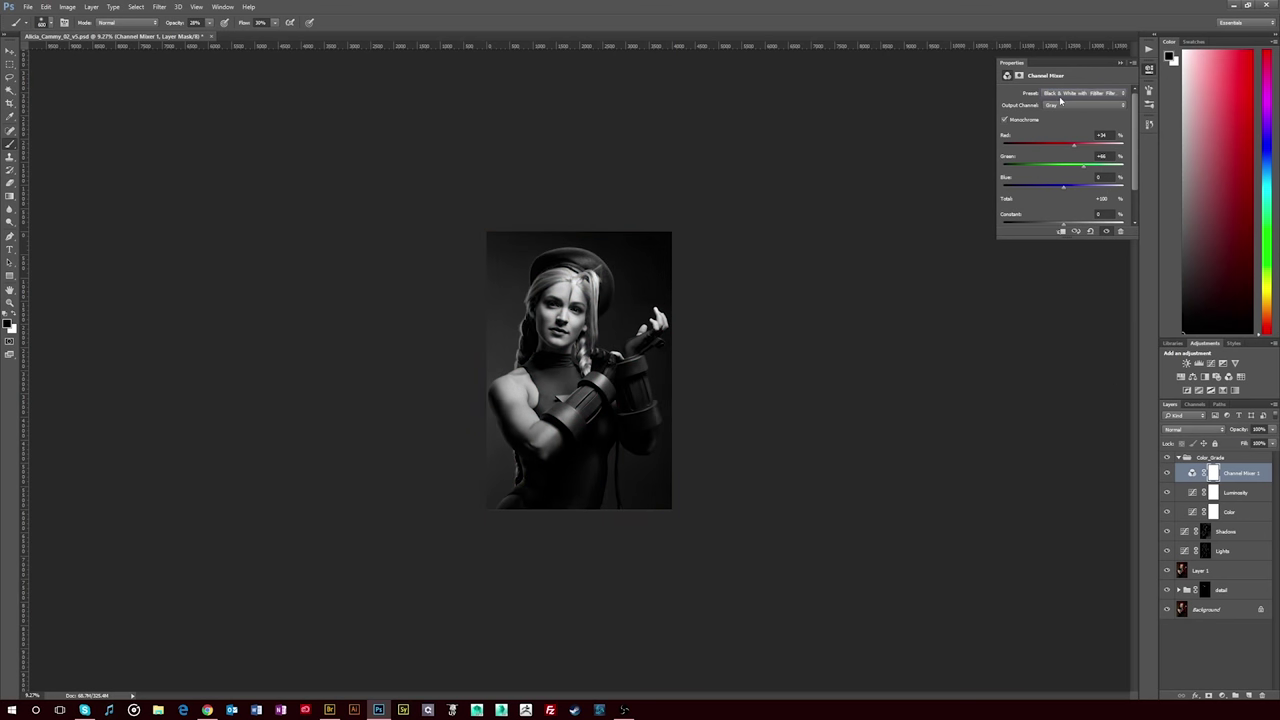
scroll(1060, 92, "down", 1)
left_click(1273, 429)
left_click_drag(1274, 443, 1222, 444)
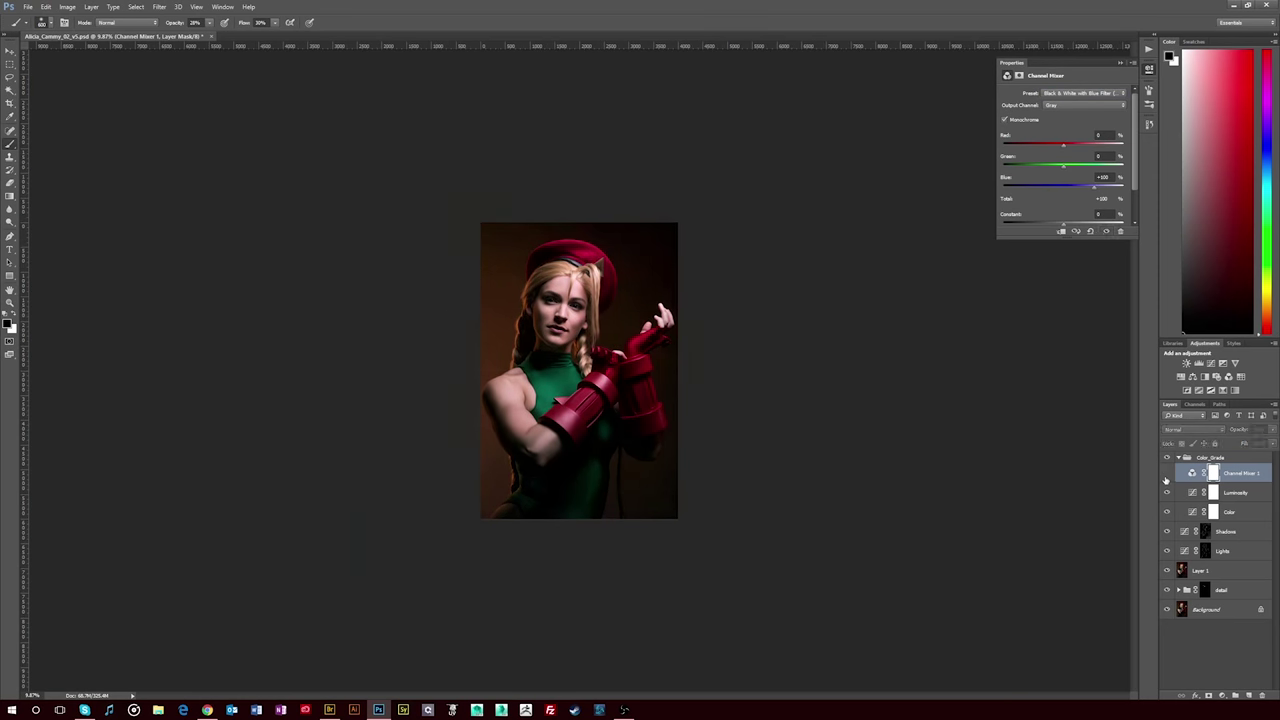
scroll(432, 323, "up", 3)
scroll(432, 323, "up", 2)
left_click(432, 323, "ctrl")
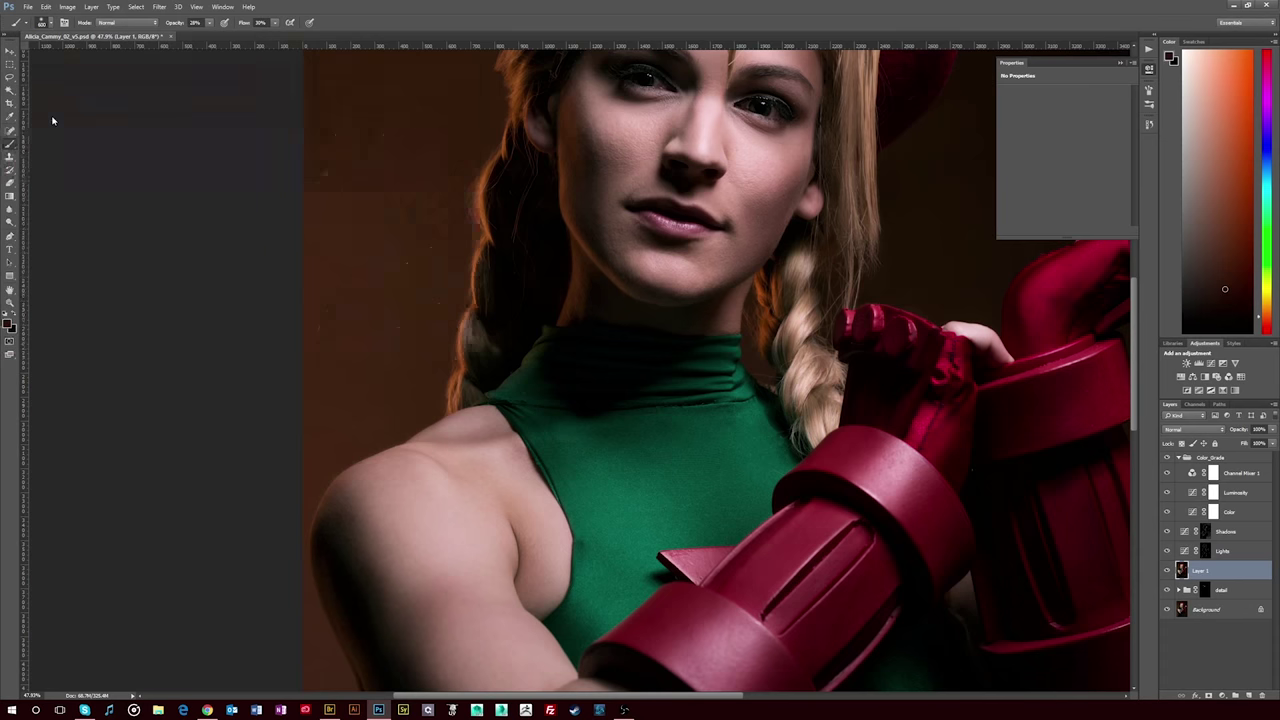
Switch to the Spot Healing Brush and zoom out on the portrait
key("j")
left_click_drag(596, 492, 516, 406)
scroll(506, 418, "down", 2)
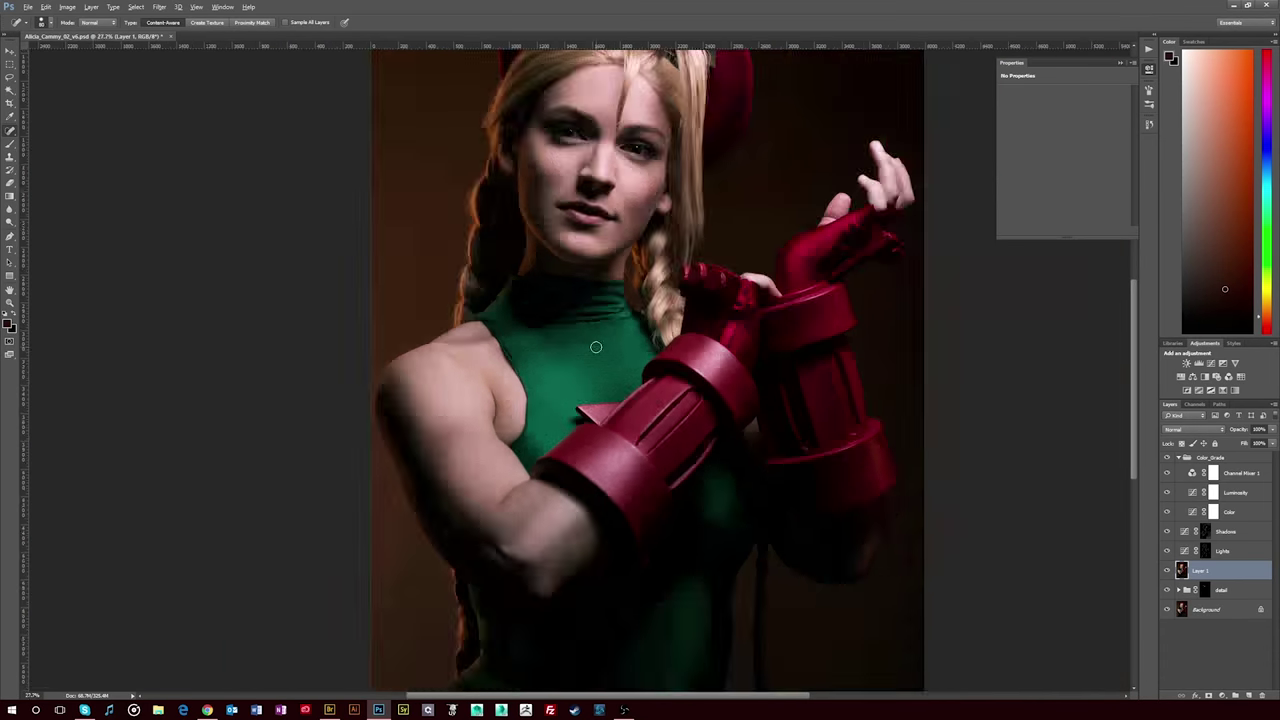
scroll(506, 418, "down", 2)
scroll(506, 418, "down", 1)
key("ctrl+shift+s")
key("Return")
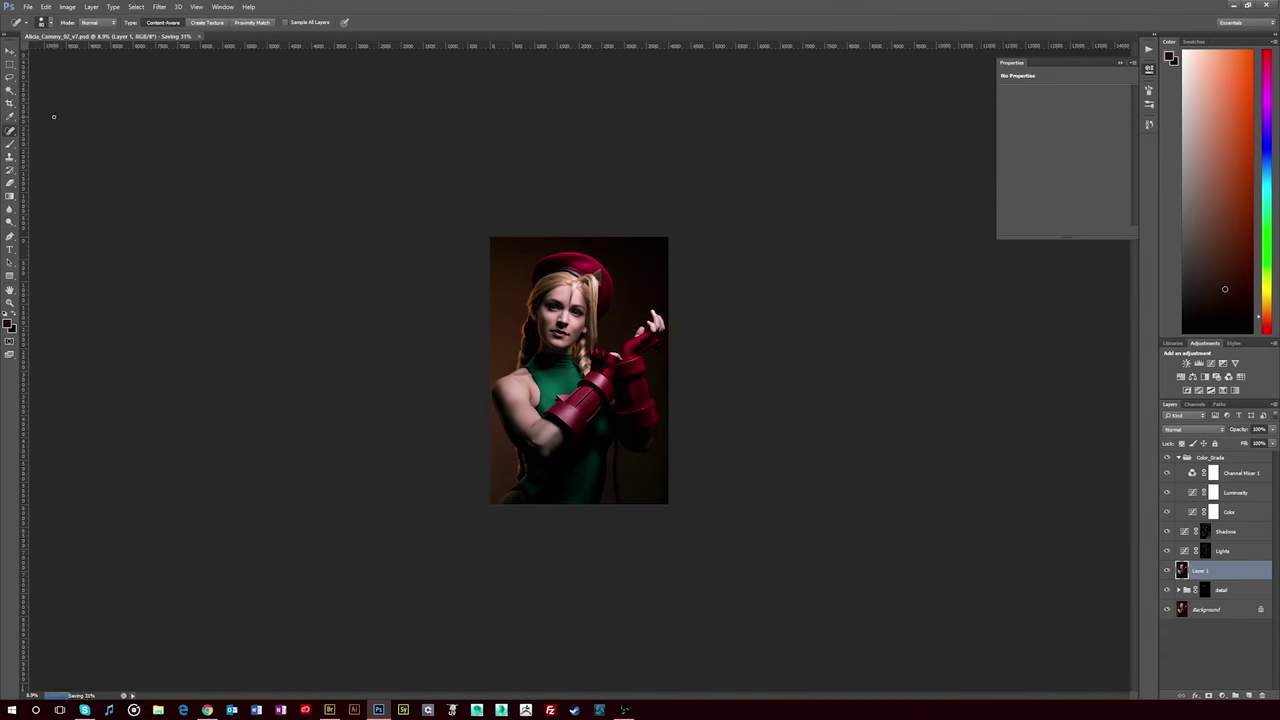
left_click(28, 7)
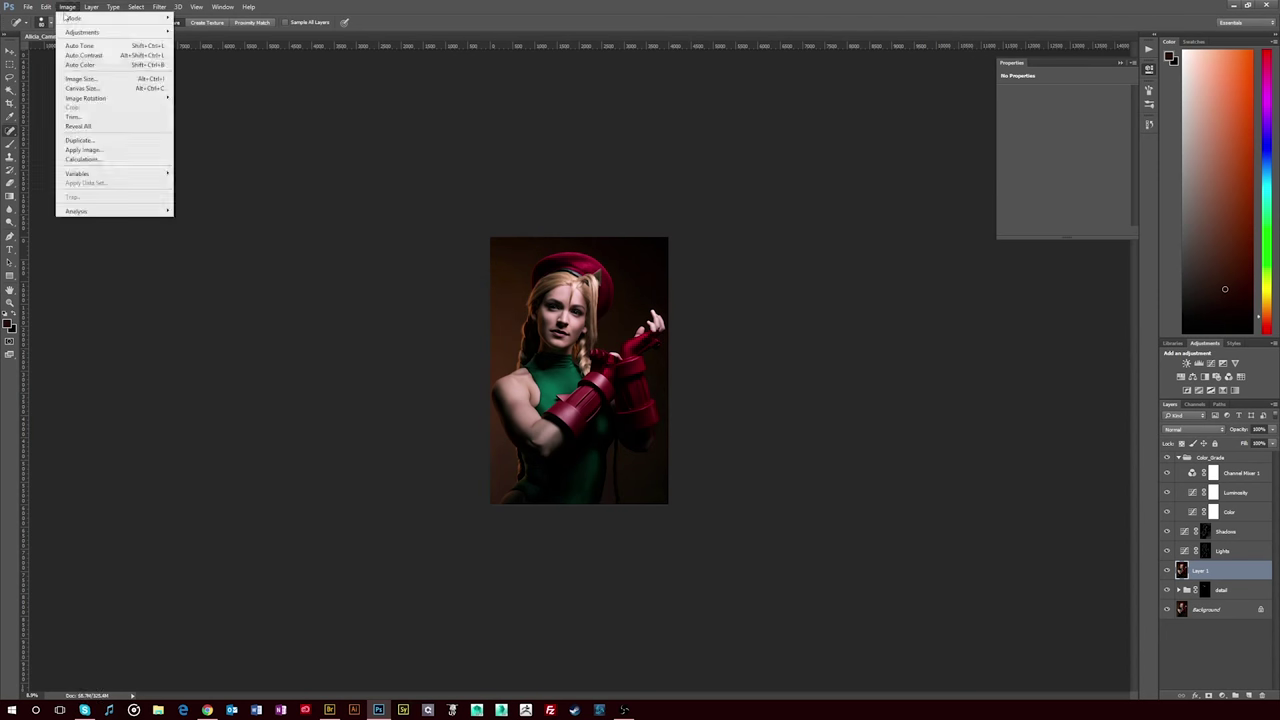
left_click(117, 77)
key("Escape")
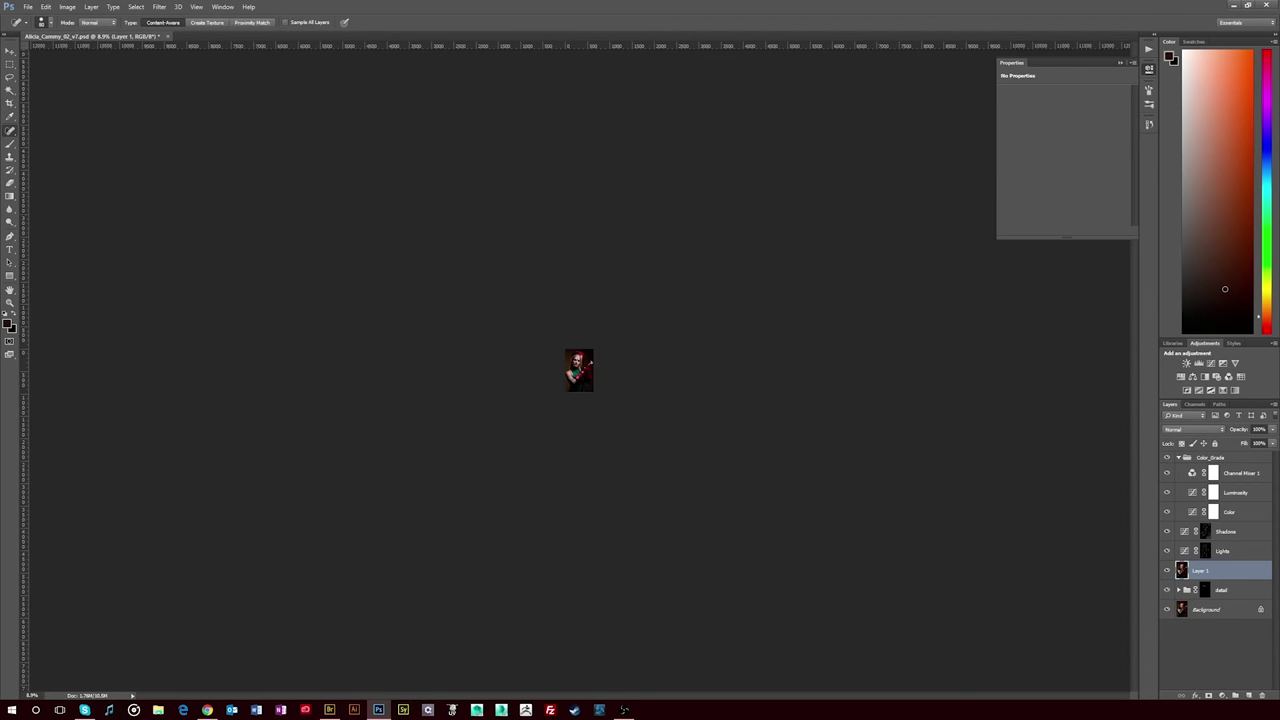